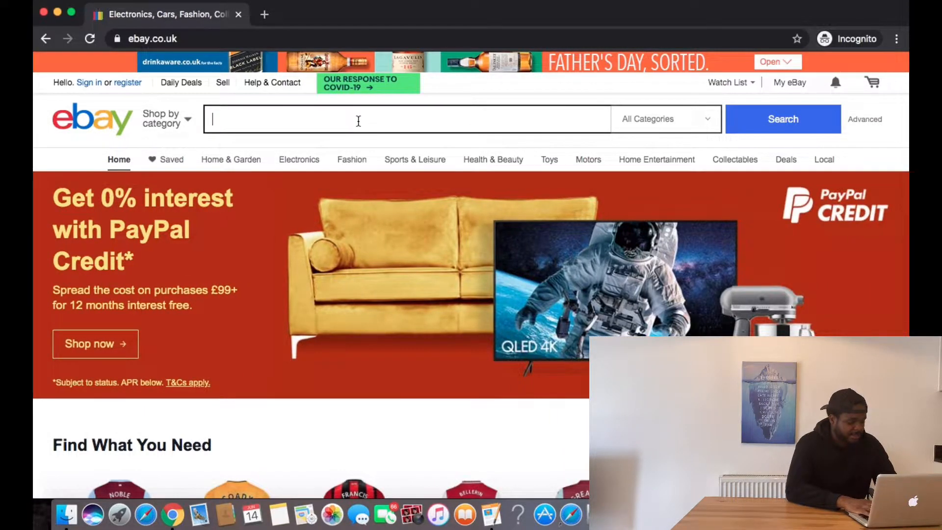
Step: Search eBay for "ebay listing template"
type("l")
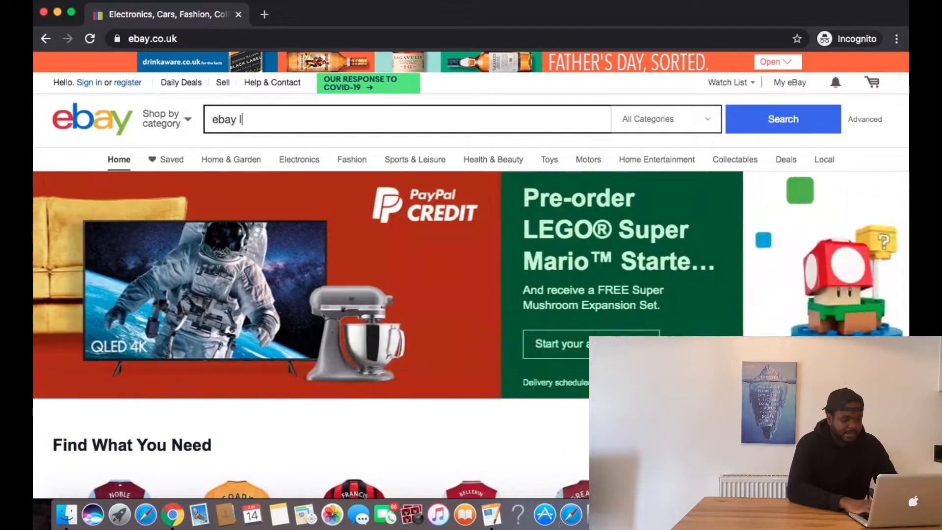
type("isting template")
key("Return")
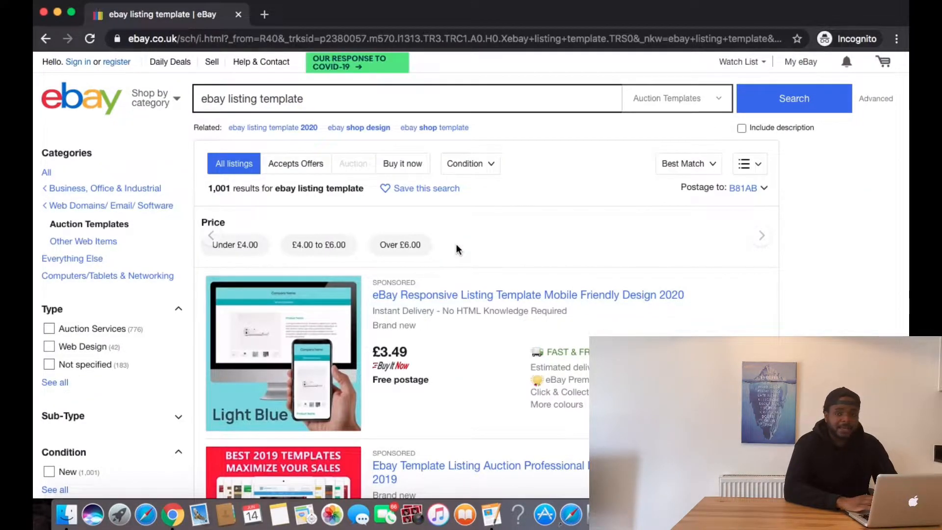
Step: Browse the search results to compare the listing templates' designs, prices and sales
scroll(457, 249, "down", 5)
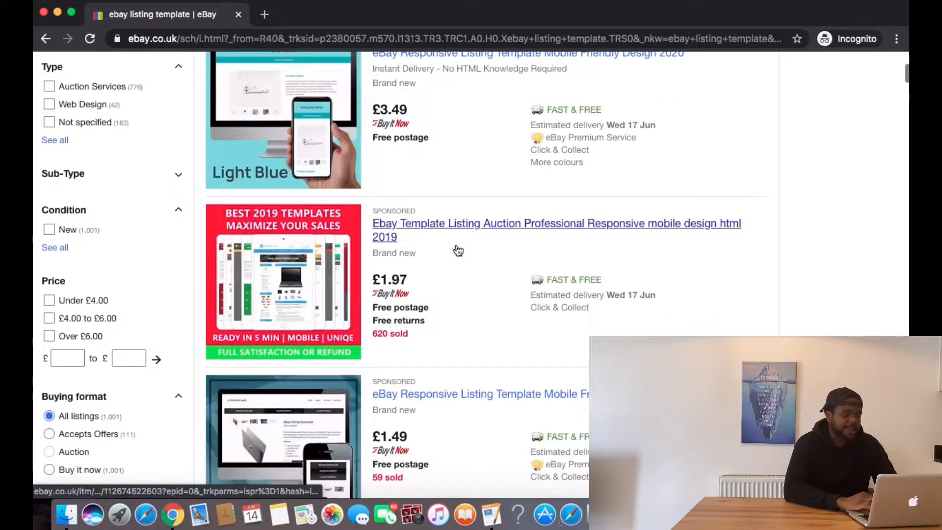
scroll(456, 250, "down", 4)
scroll(457, 249, "down", 3)
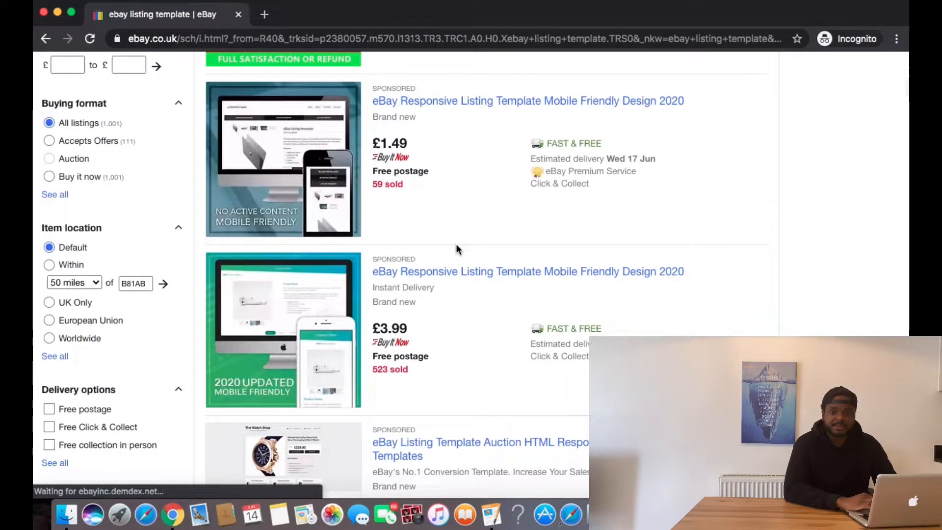
scroll(456, 245, "down", 1)
scroll(455, 245, "down", 8)
scroll(456, 248, "down", 10)
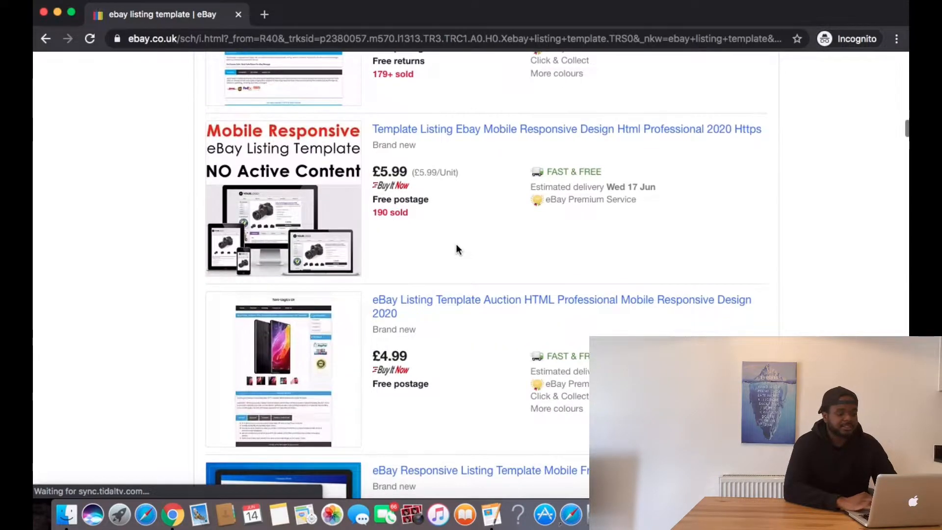
scroll(456, 250, "down", 12)
scroll(458, 250, "down", 4)
scroll(456, 249, "up", 15)
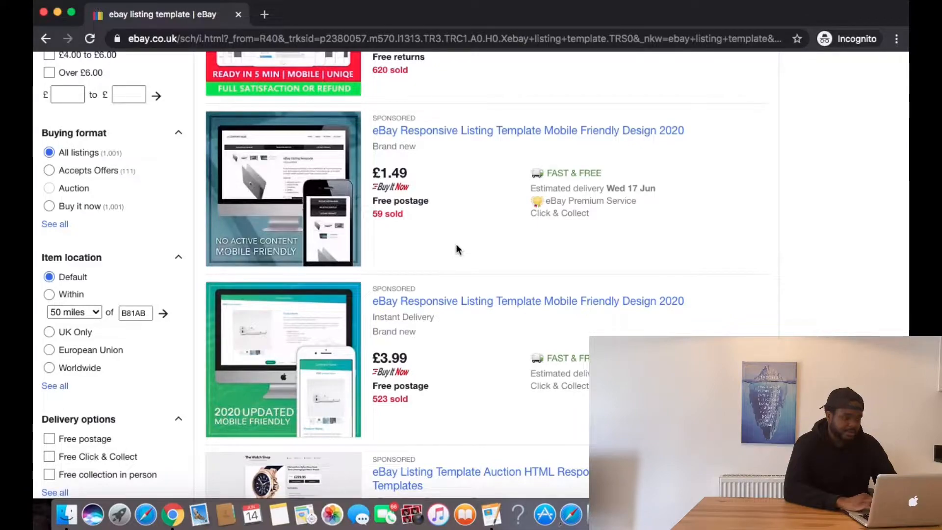
Step: Open the £1.49 "eBay Responsive Listing Template Mobile Friendly Design 2020" listing and examine its description design
left_click(457, 131)
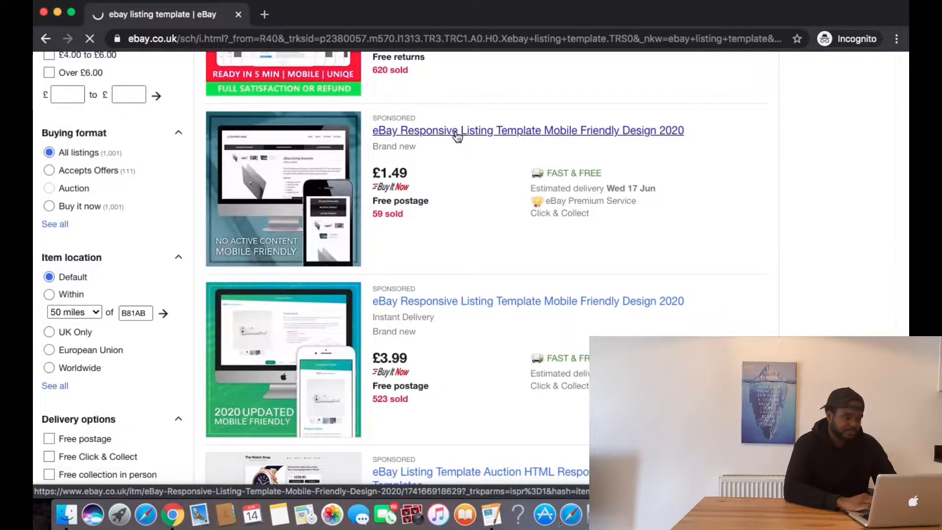
scroll(555, 304, "down", 20)
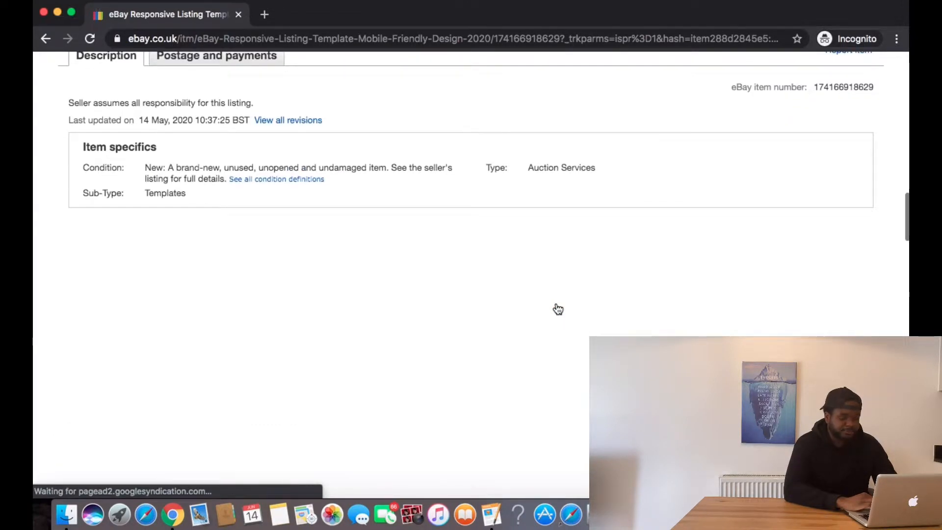
scroll(557, 307, "down", 4)
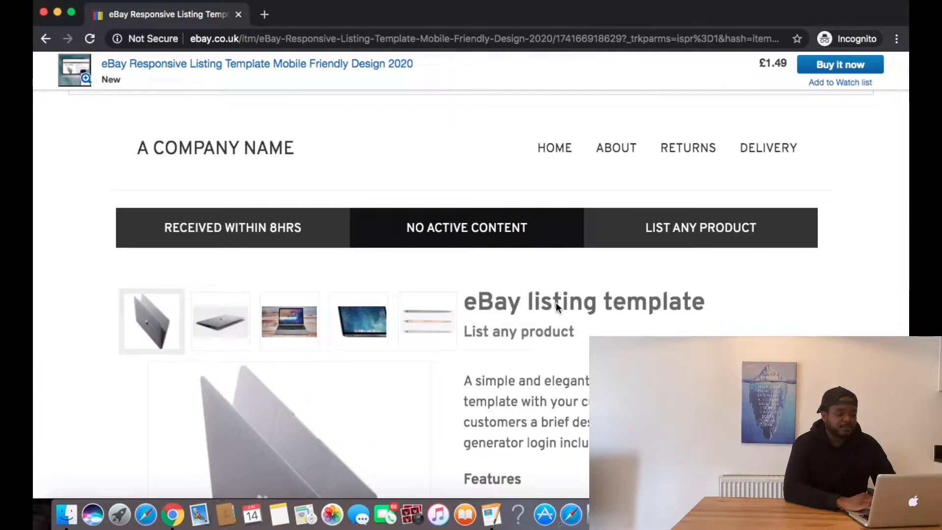
scroll(556, 302, "down", 1)
scroll(557, 306, "down", 10)
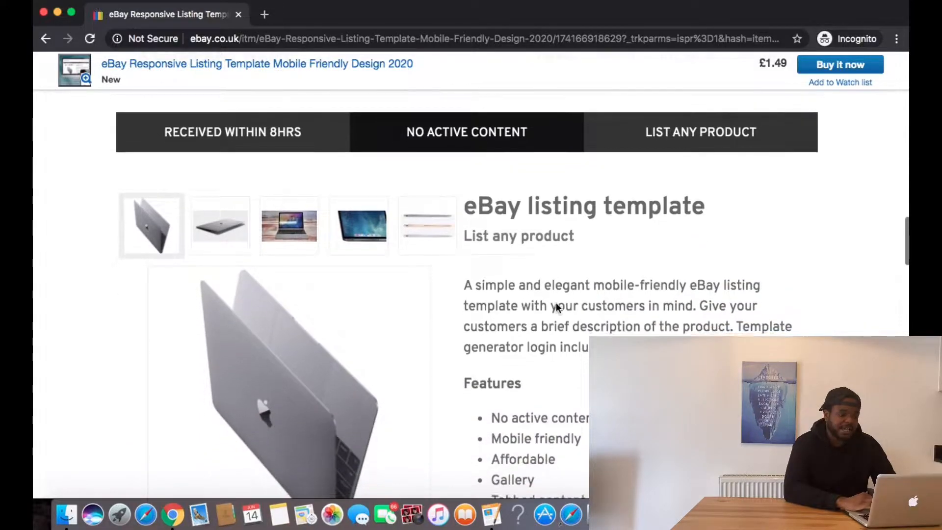
scroll(557, 307, "down", 20)
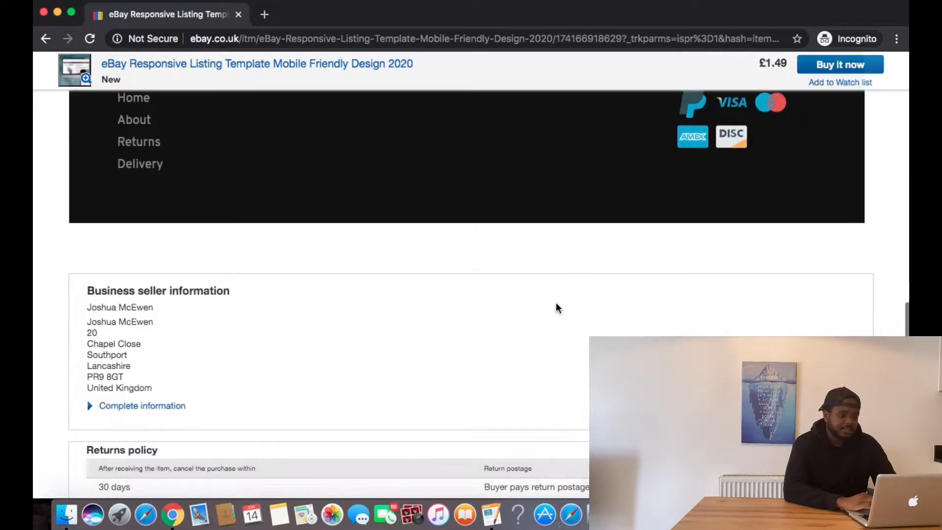
scroll(557, 308, "up", 20)
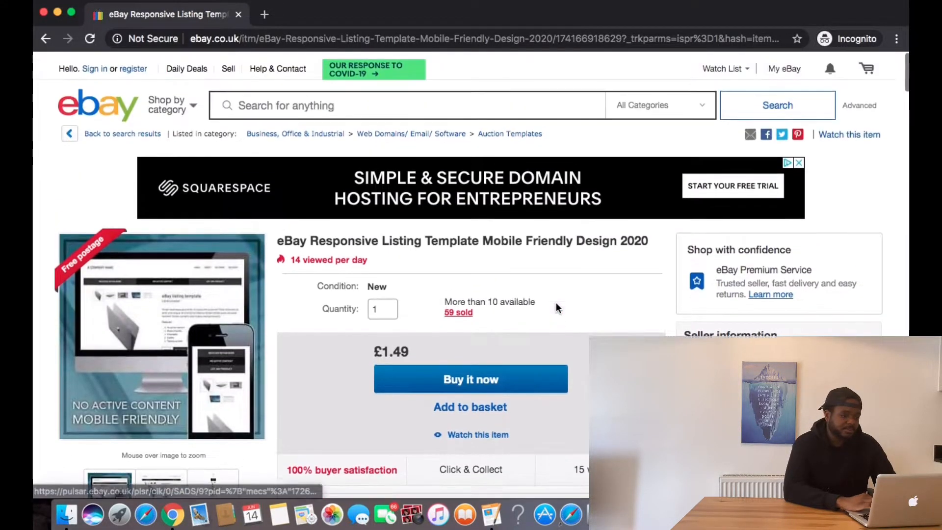
Step: Return to the results, open the £5.99 "eBay Listing Template HTML Professional Mobile Responsive Design 2020 Universal" listing and examine its layout and package contents
left_click(47, 41)
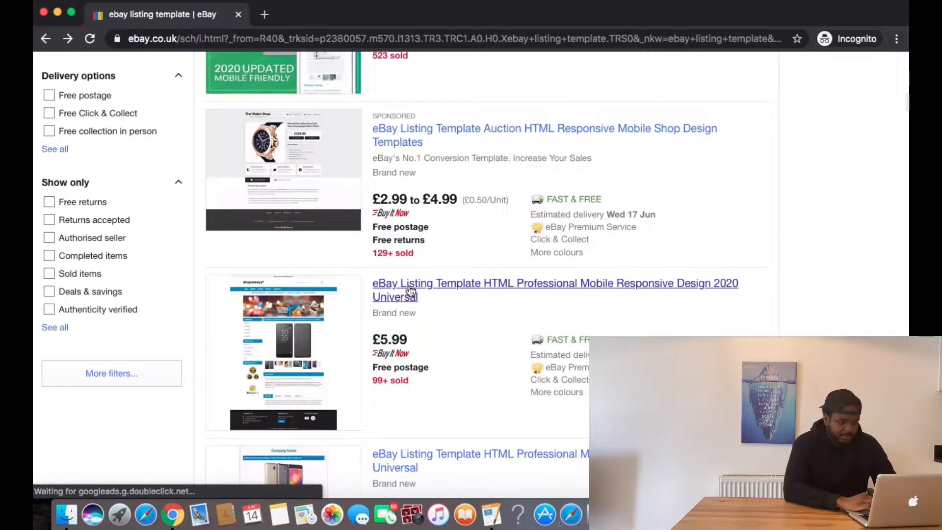
left_click(410, 289)
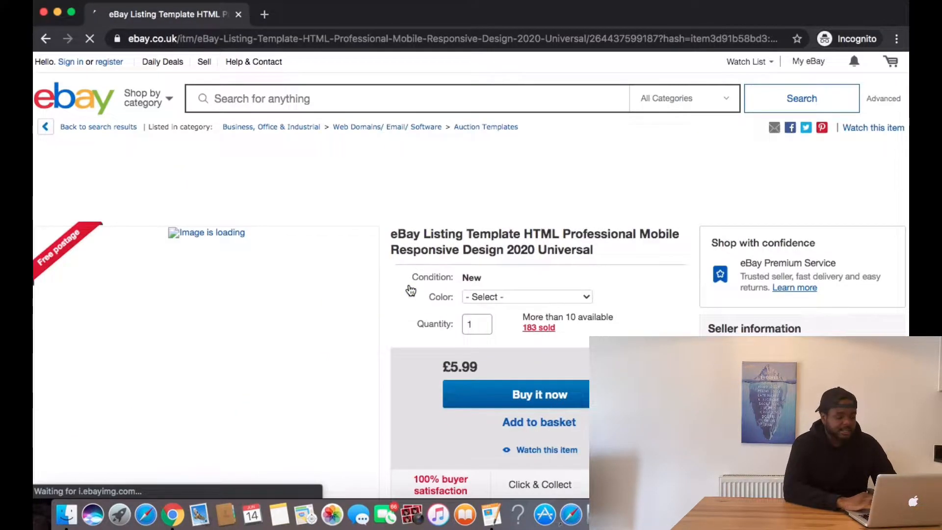
scroll(479, 318, "down", 10)
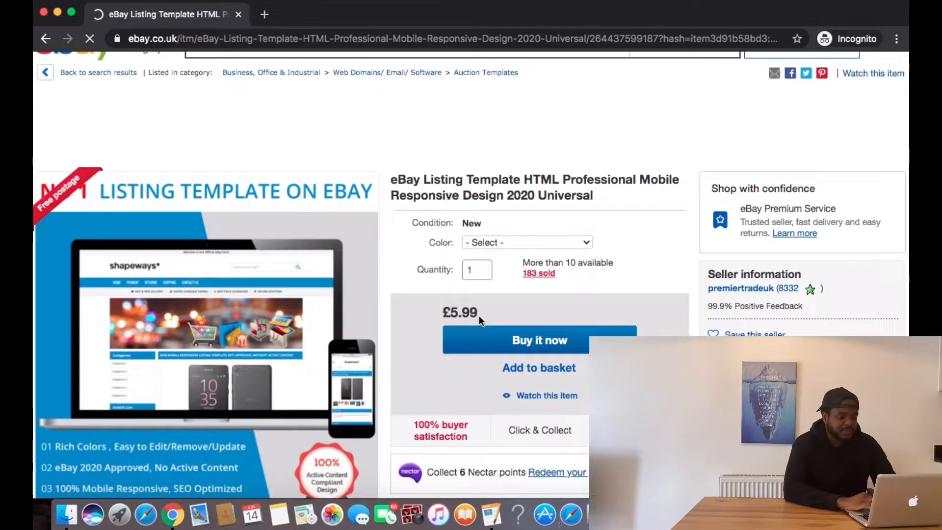
scroll(696, 270, "down", 2)
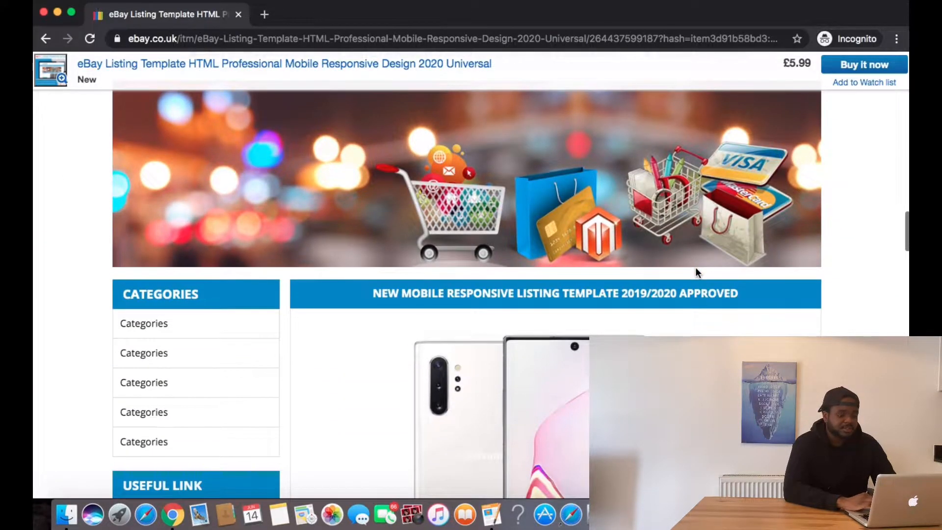
scroll(695, 270, "up", 4)
scroll(695, 269, "up", 15)
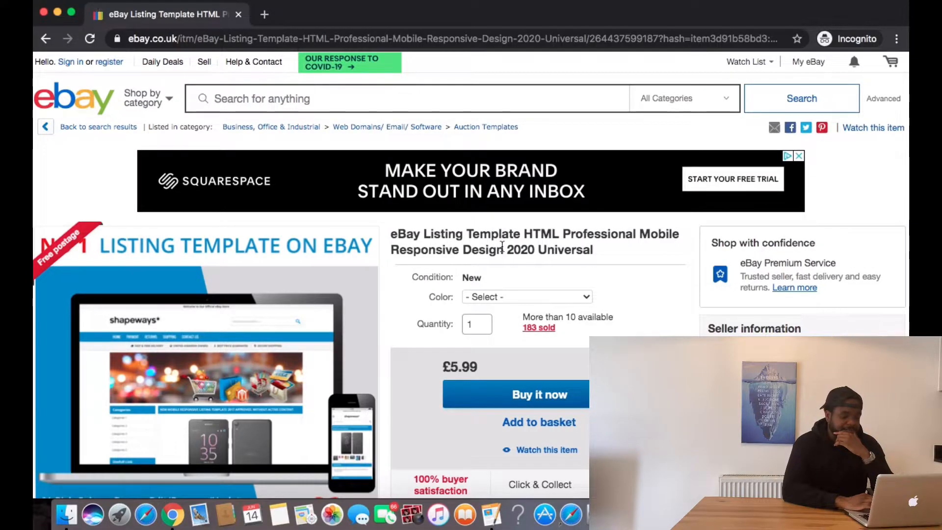
scroll(503, 246, "down", 3)
scroll(502, 247, "down", 20)
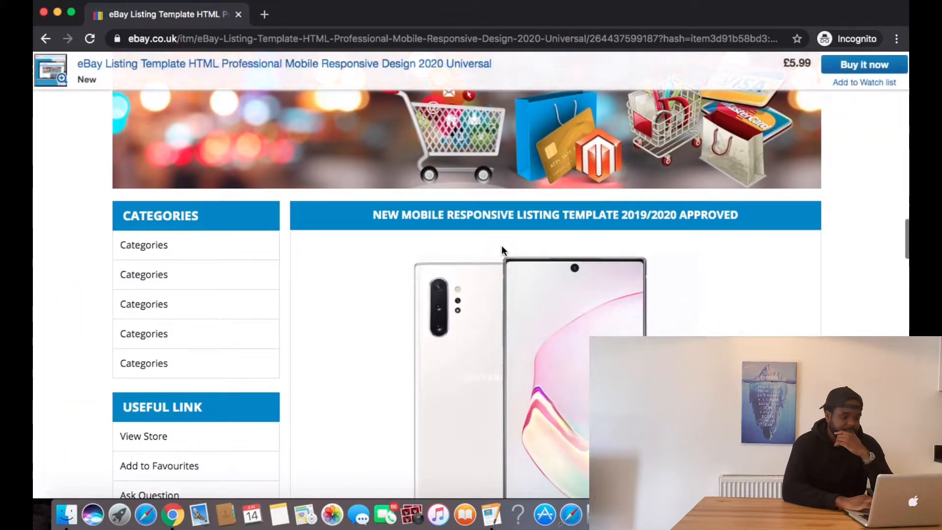
scroll(501, 245, "down", 10)
scroll(500, 248, "up", 5)
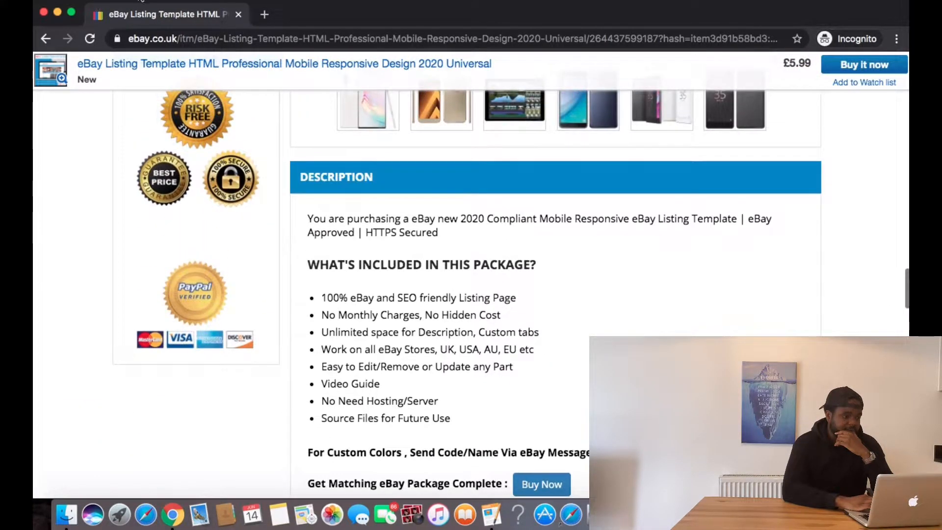
Step: Return to the results, open the £3.99 "eBay Responsive Listing Template Mobile Friendly Design 2020" listing and examine its description and features
left_click(46, 38)
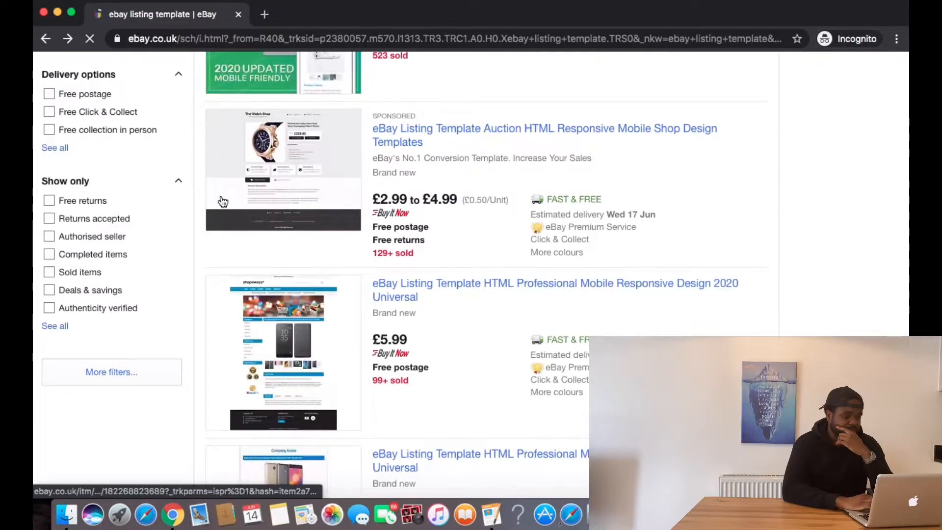
left_click(221, 202)
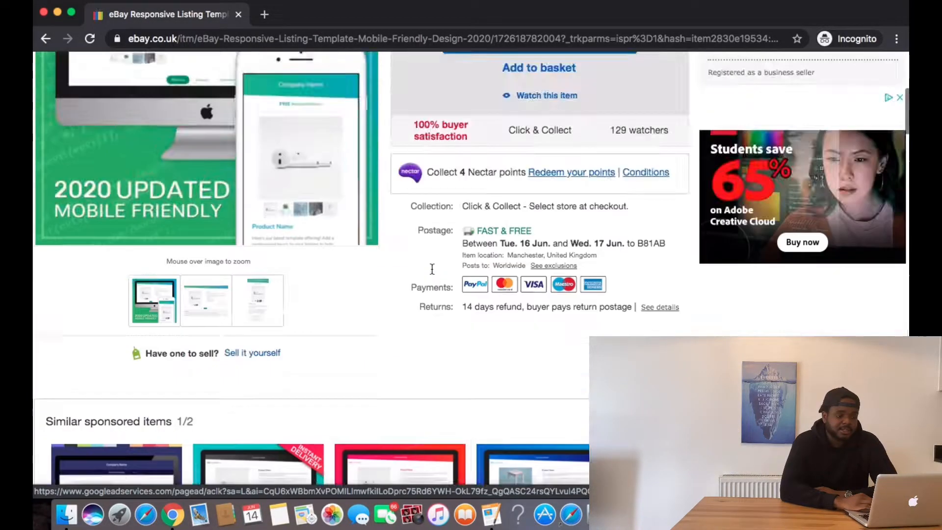
scroll(432, 269, "up", 7)
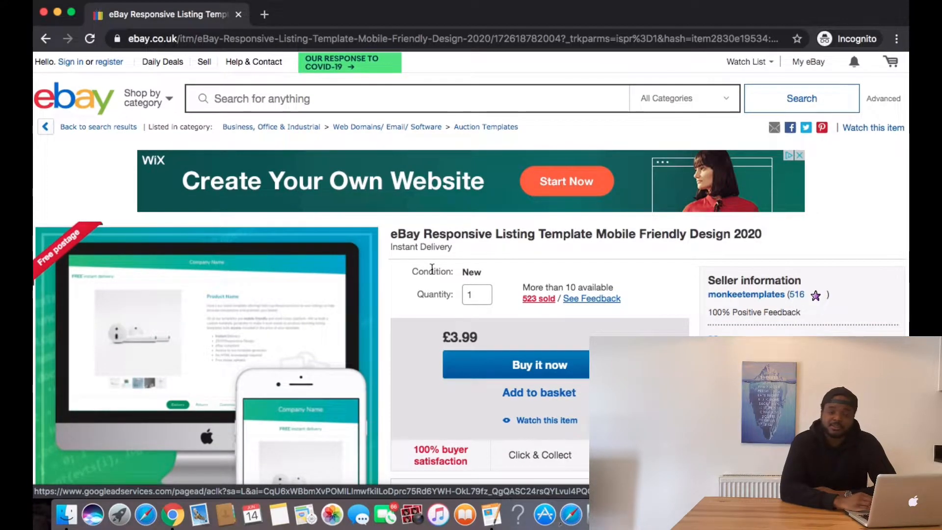
scroll(432, 269, "down", 10)
scroll(432, 273, "down", 5)
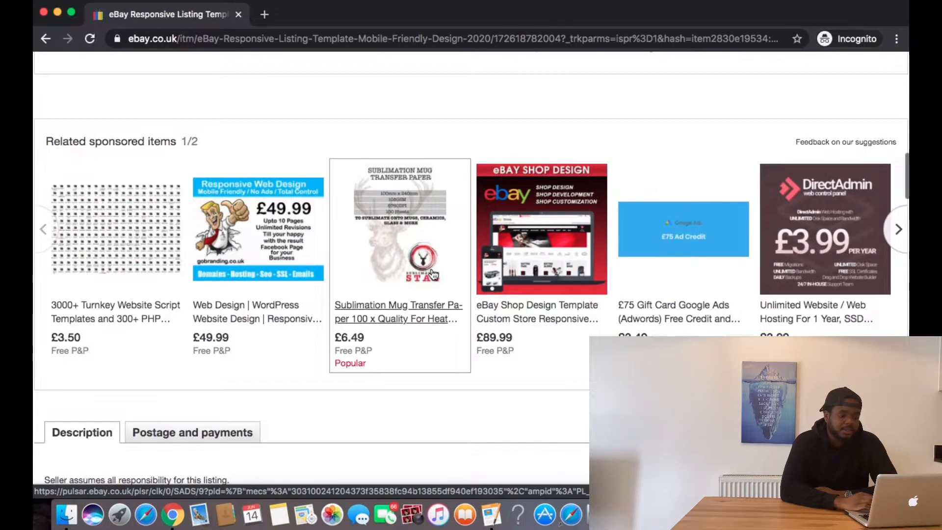
scroll(433, 274, "down", 7)
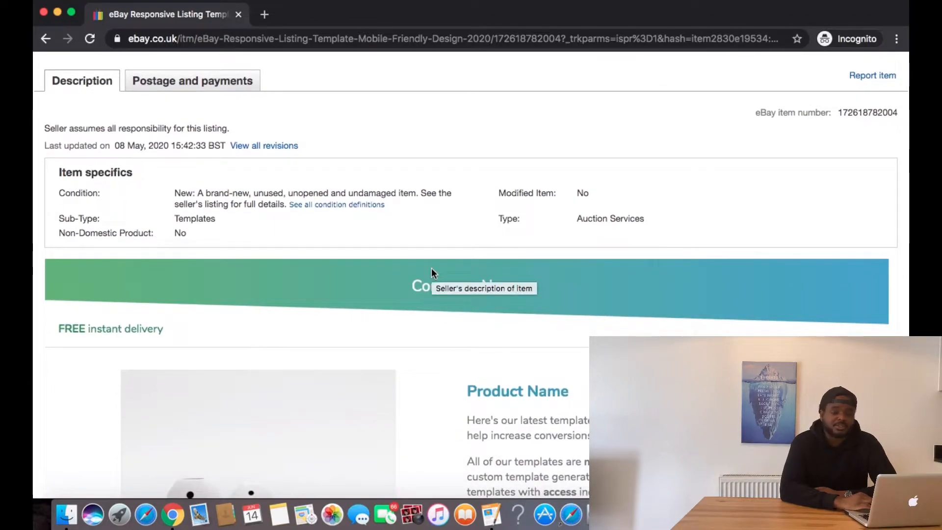
scroll(432, 269, "down", 3)
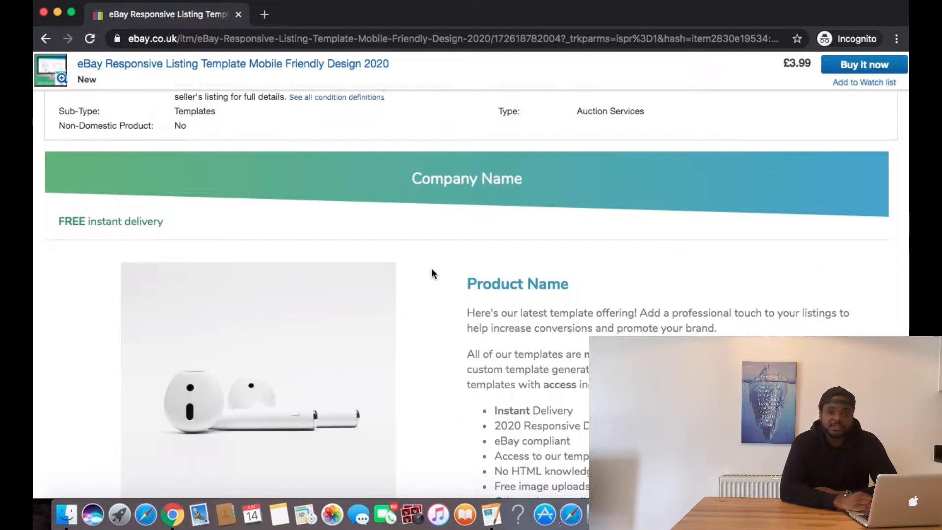
scroll(468, 316, "down", 4)
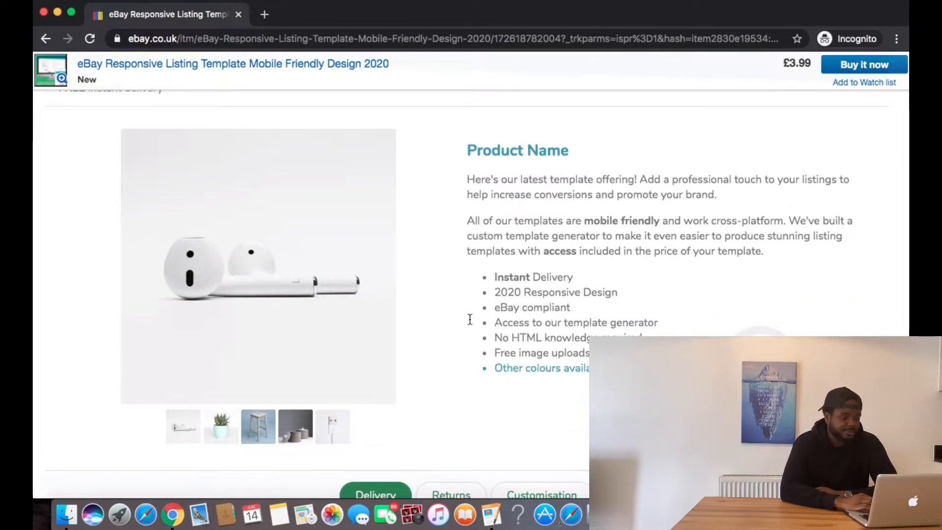
scroll(470, 320, "up", 10)
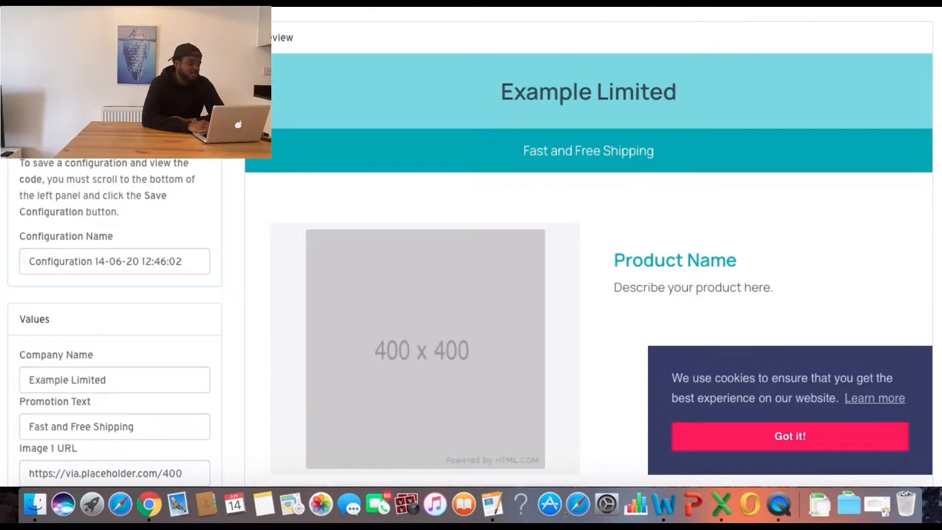
Step: Examine the template generator's editable values, from company name to product description, alongside the template preview
scroll(248, 163, "down", 10)
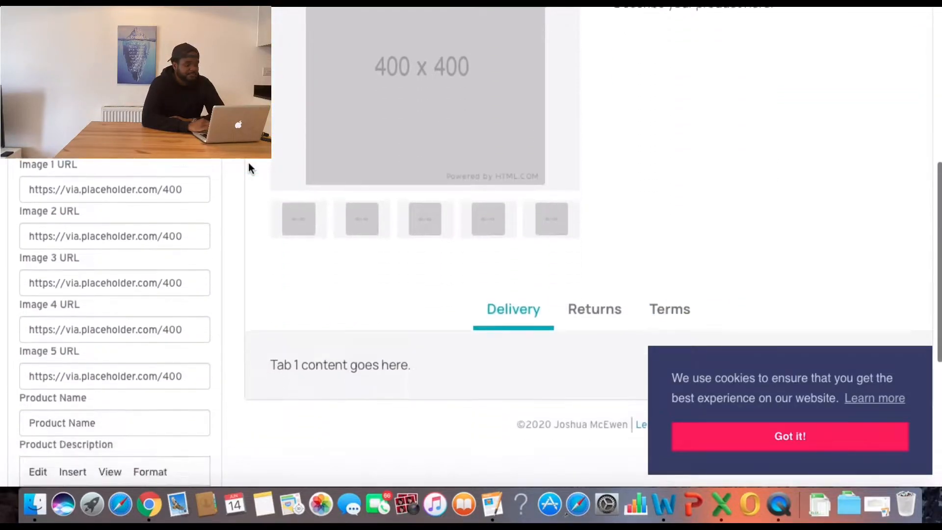
scroll(248, 163, "up", 10)
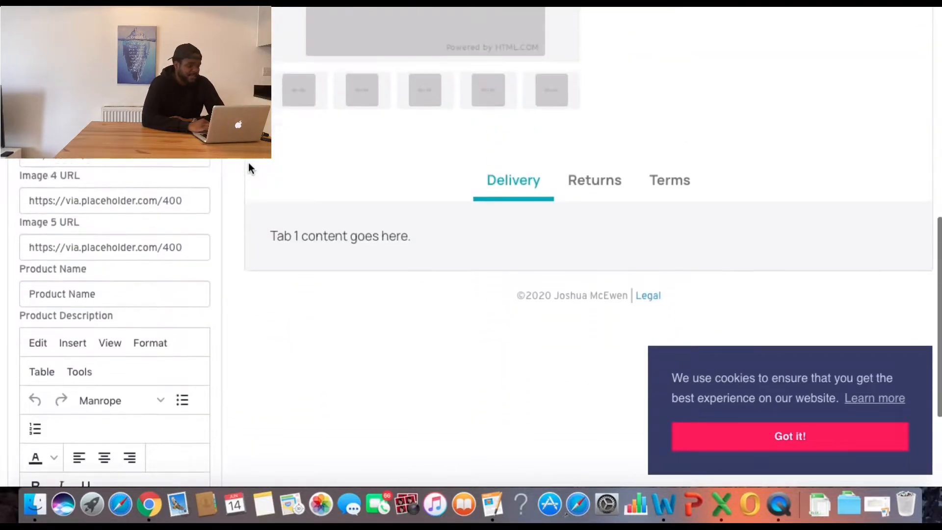
scroll(249, 163, "up", 3)
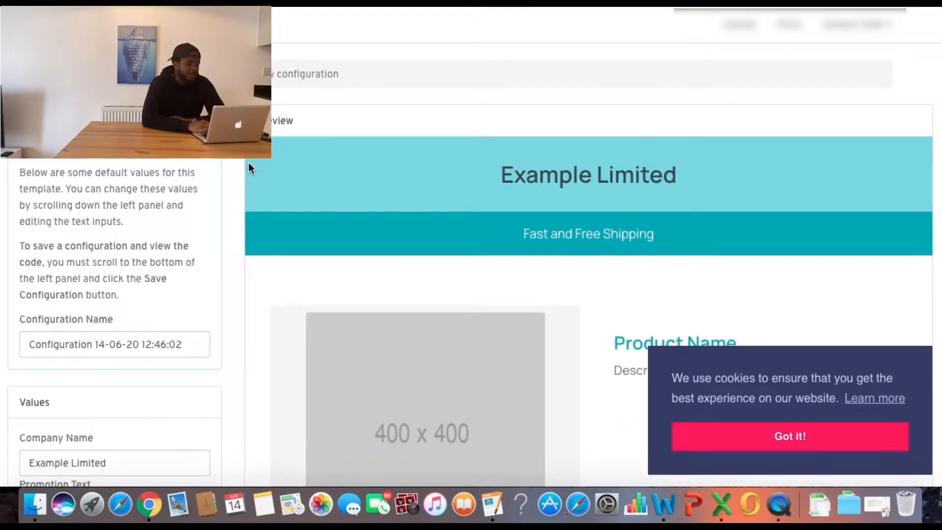
scroll(197, 294, "down", 2)
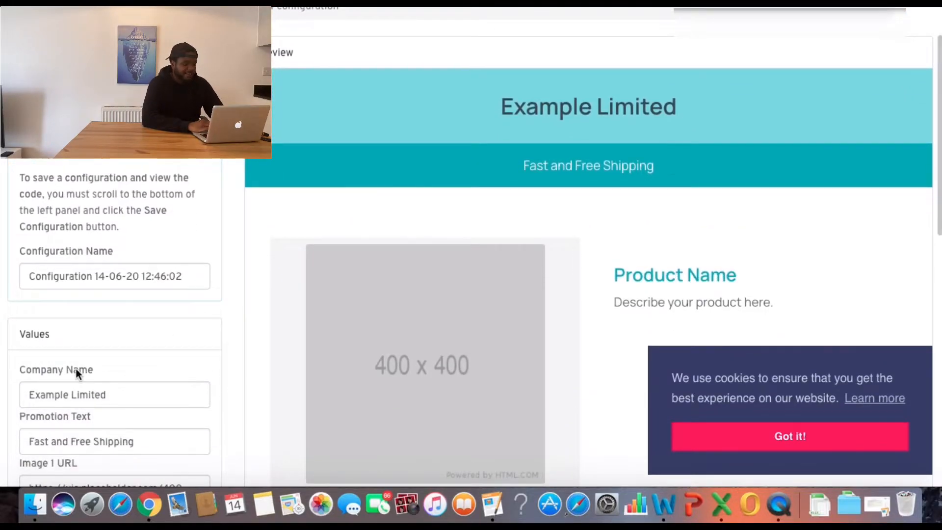
scroll(72, 253, "down", 4)
left_click(126, 261)
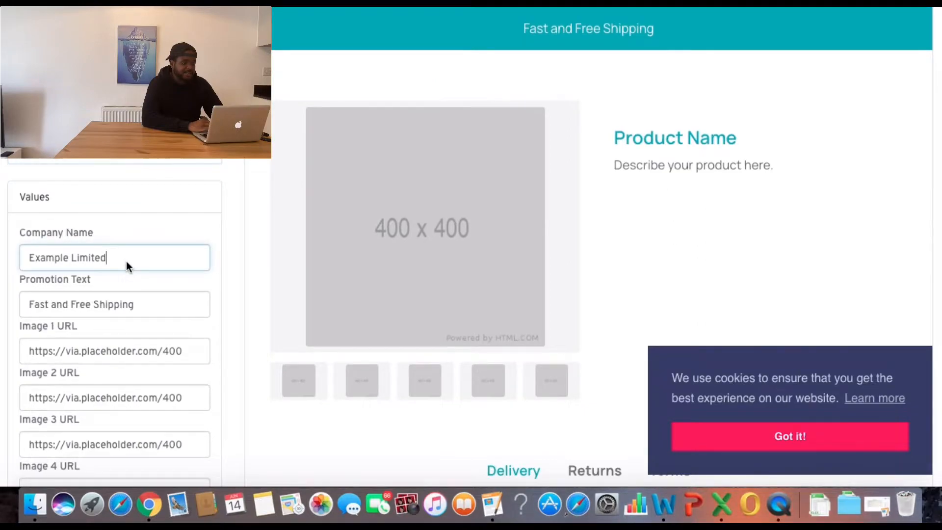
scroll(261, 257, "up", 2)
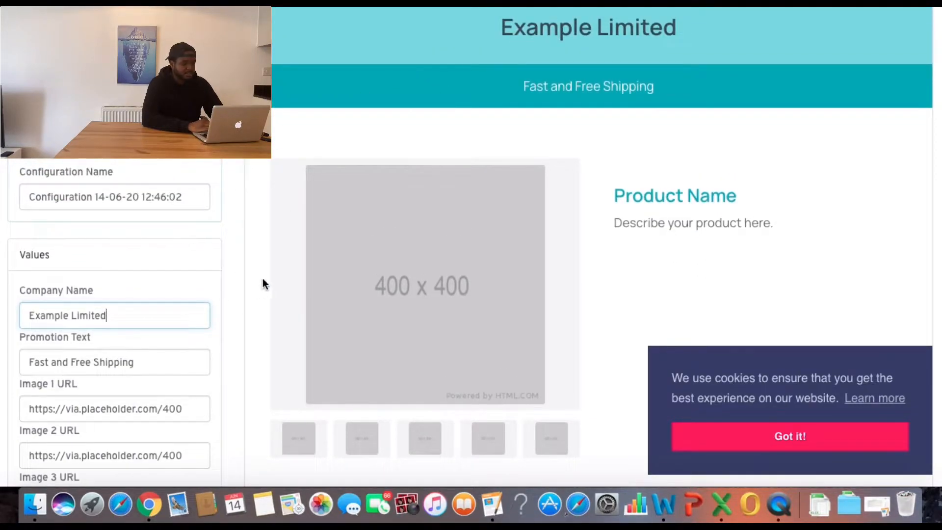
scroll(410, 253, "up", 1)
Step: Replace the template's company name value with "Company Name" and check the preview header
triple_click(120, 329)
key("BackSpace")
type("Company Nm")
key("BackSpace")
type("ame")
left_click(234, 281)
scroll(400, 191, "up", 2)
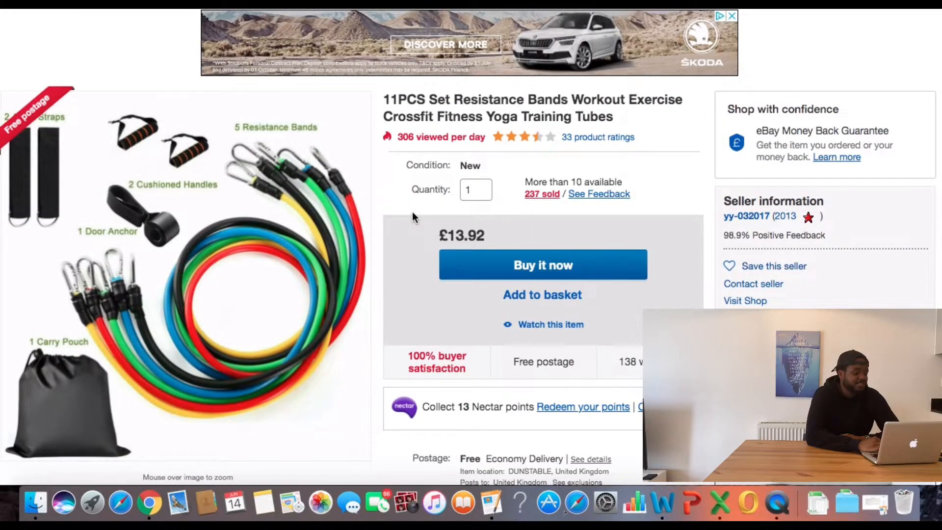
Step: Examine the "11PCS Set Resistance Bands" eBay listing, from its price and images to the features, specifications, resistance levels and package contents
scroll(412, 217, "down", 2)
scroll(412, 217, "down", 2)
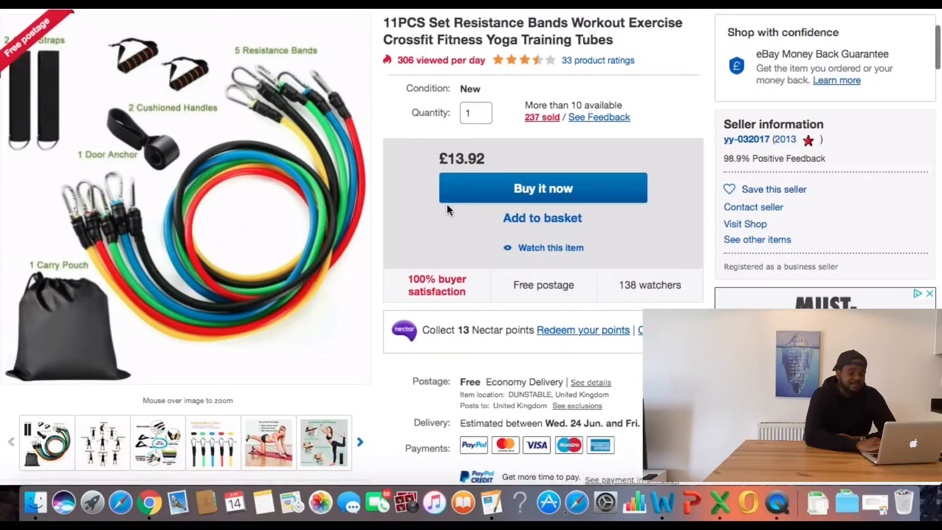
scroll(447, 204, "down", 10)
scroll(448, 209, "down", 15)
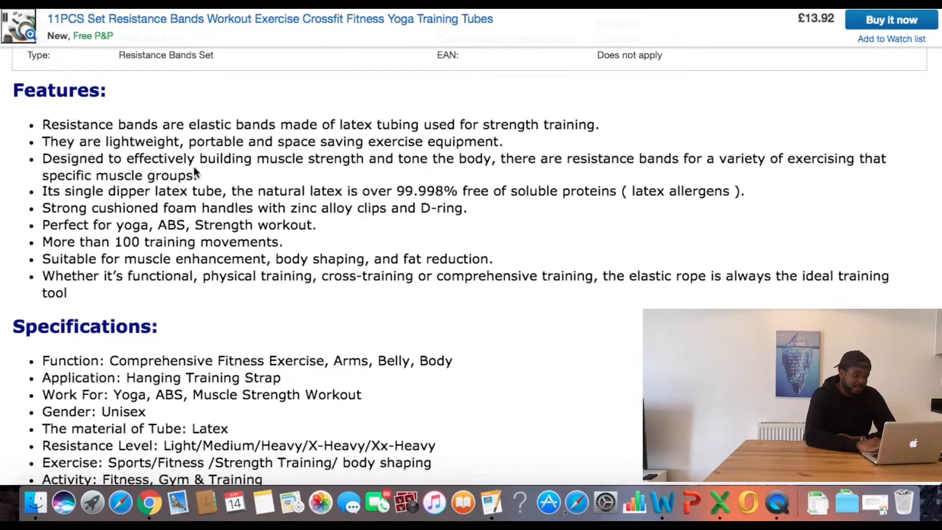
scroll(195, 172, "down", 5)
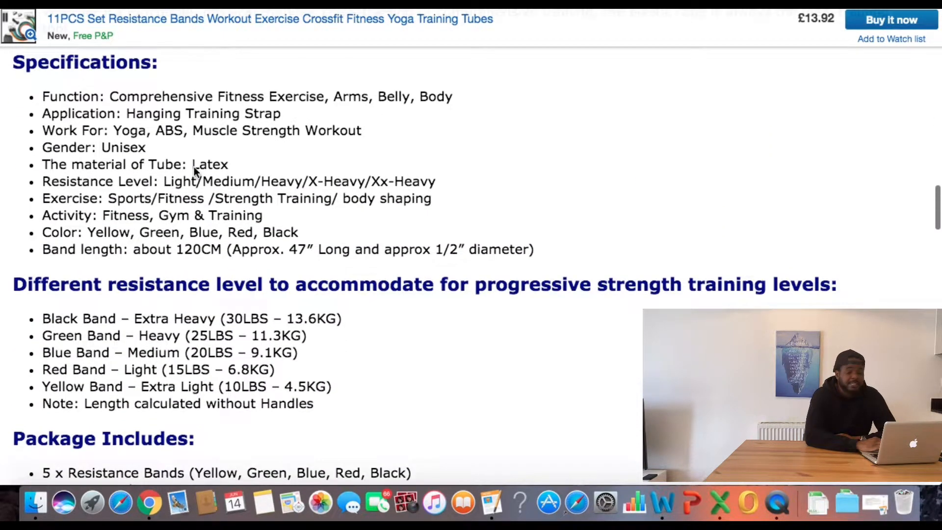
scroll(195, 171, "down", 4)
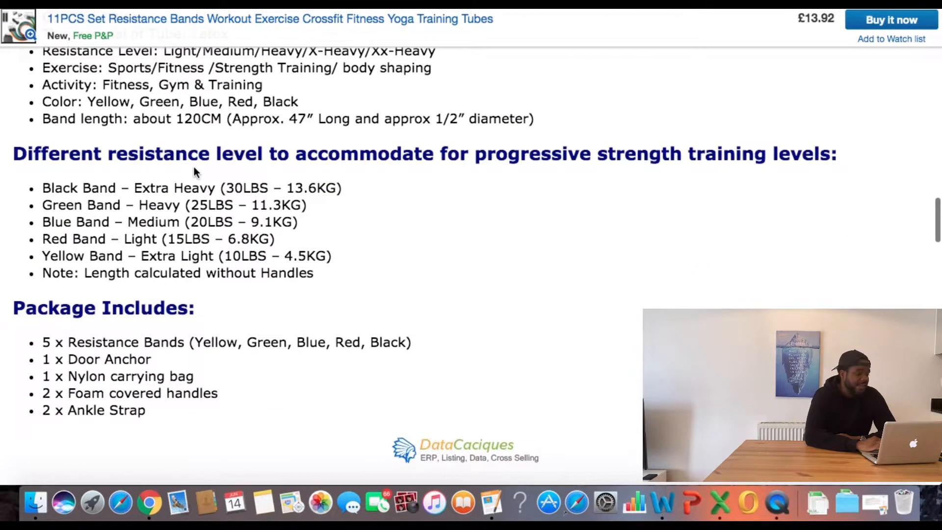
scroll(195, 172, "down", 1)
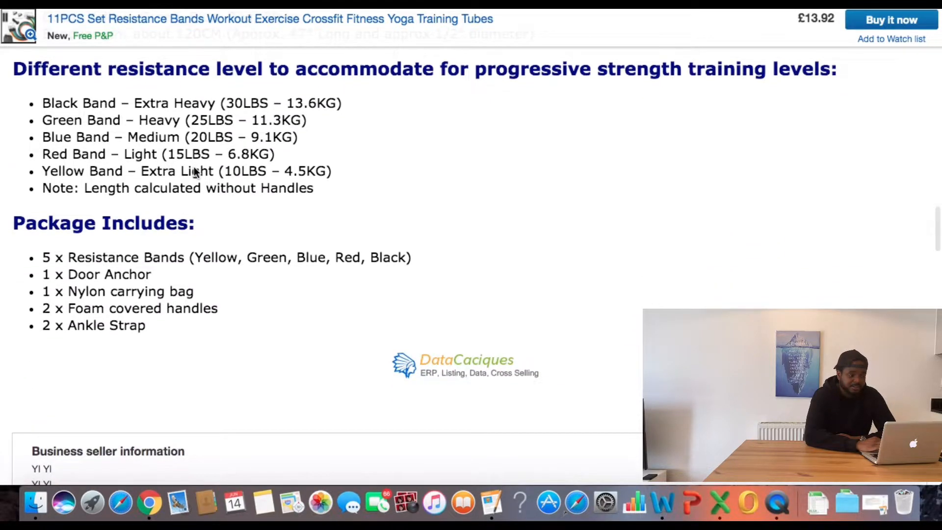
scroll(193, 169, "down", 3)
scroll(194, 169, "up", 20)
scroll(255, 122, "down", 8)
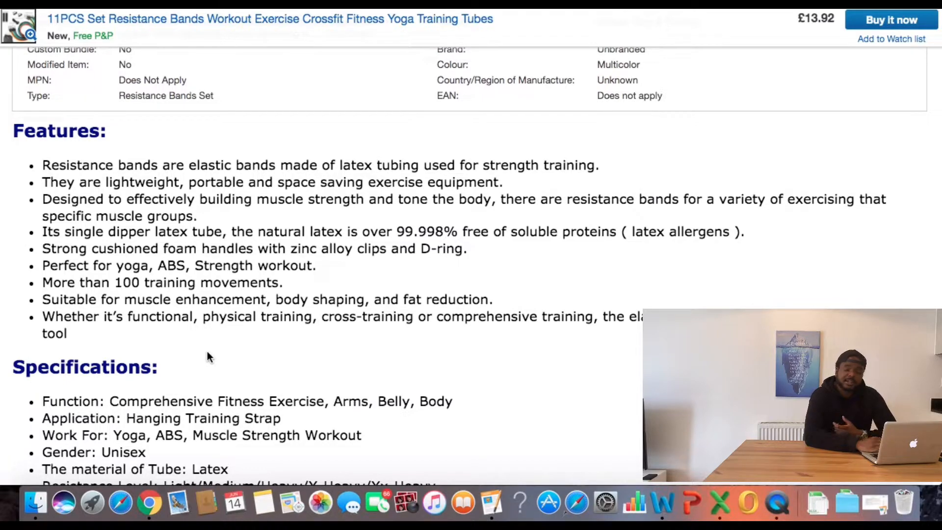
scroll(207, 351, "down", 3)
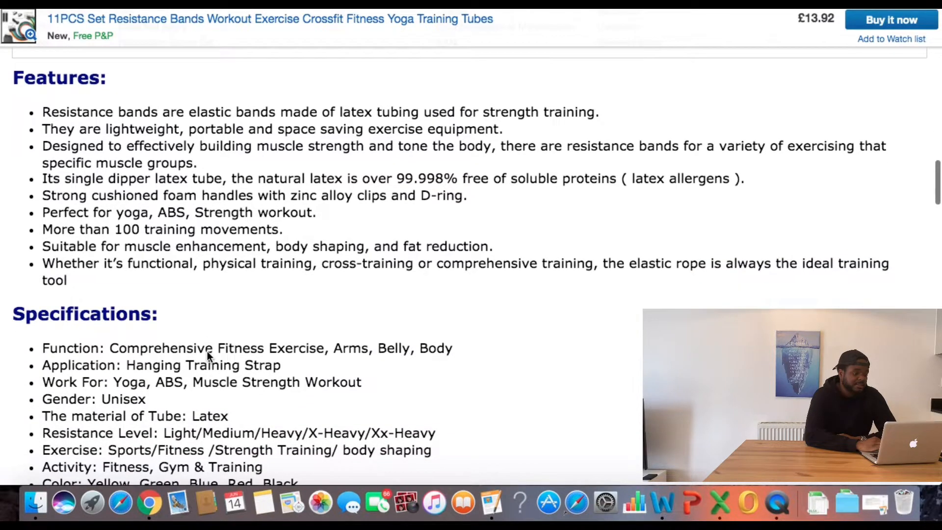
scroll(208, 352, "up", 15)
scroll(207, 351, "up", 10)
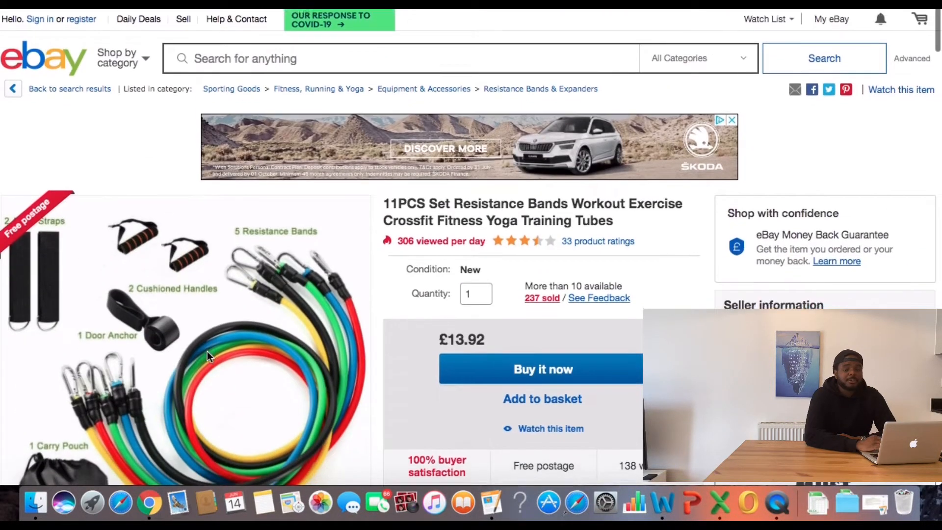
scroll(207, 351, "down", 20)
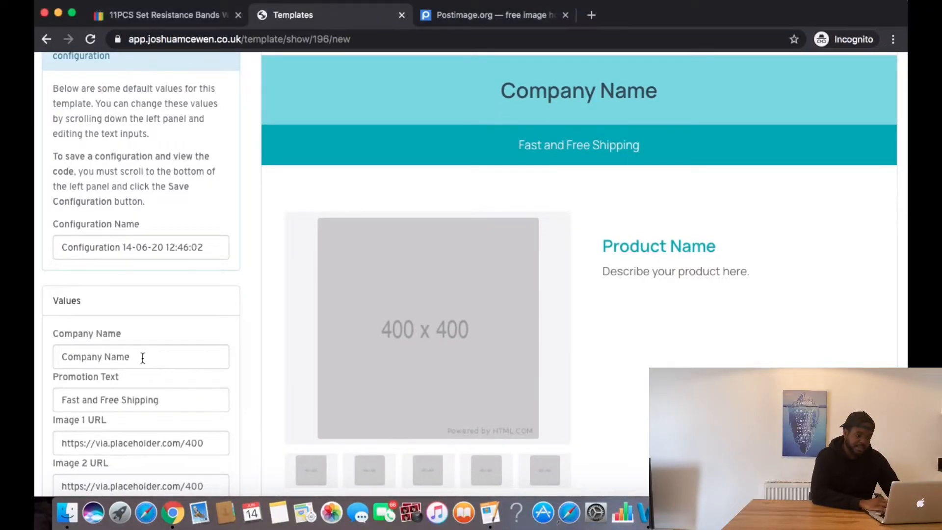
Step: Set the template's company name to "Home Workout Ltd"
double_click(143, 358)
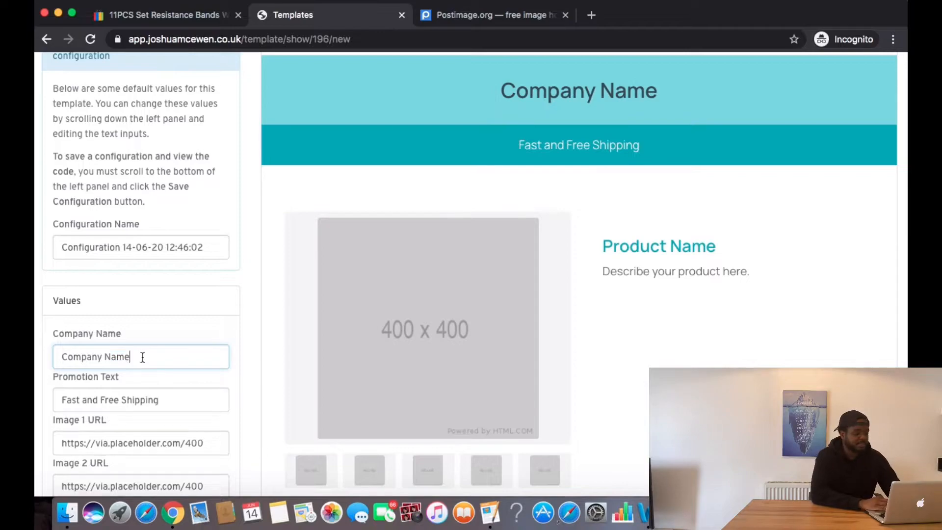
triple_click(143, 357)
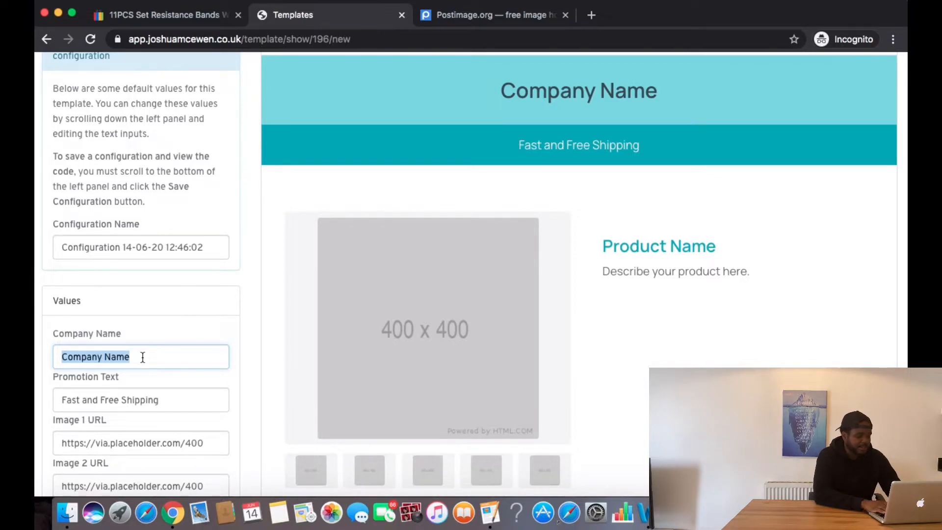
type("hOME")
key("BackSpace")
key("BackSpace")
key("BackSpace")
key("BackSpace")
type("Home work")
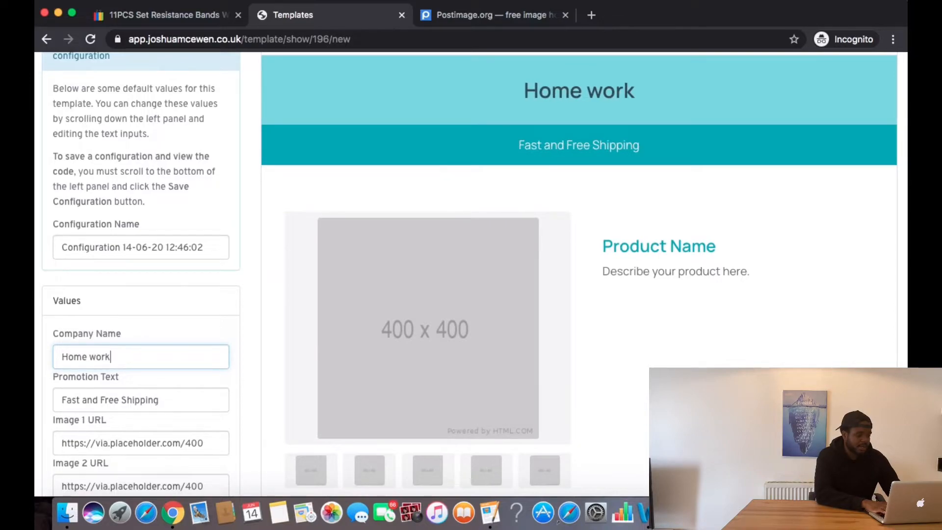
type("out Ltd")
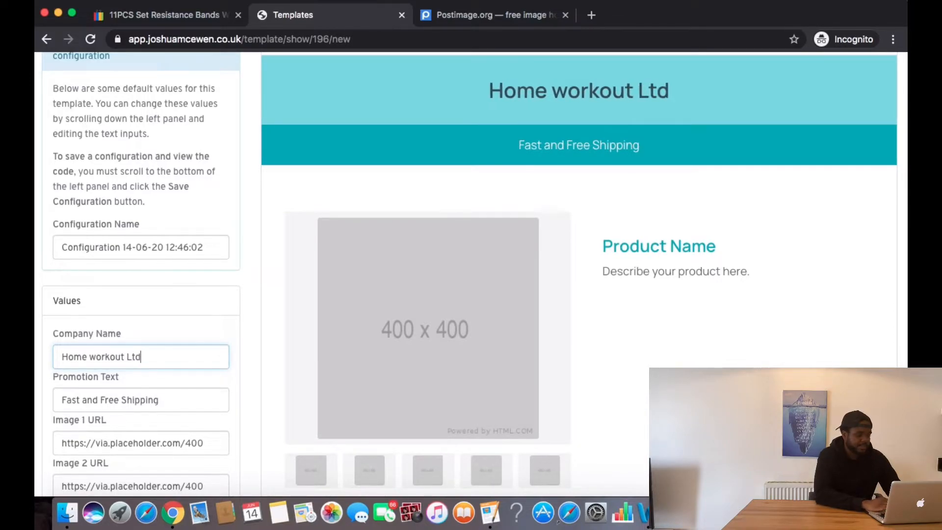
left_click(95, 357)
key("BackSpace")
type("W")
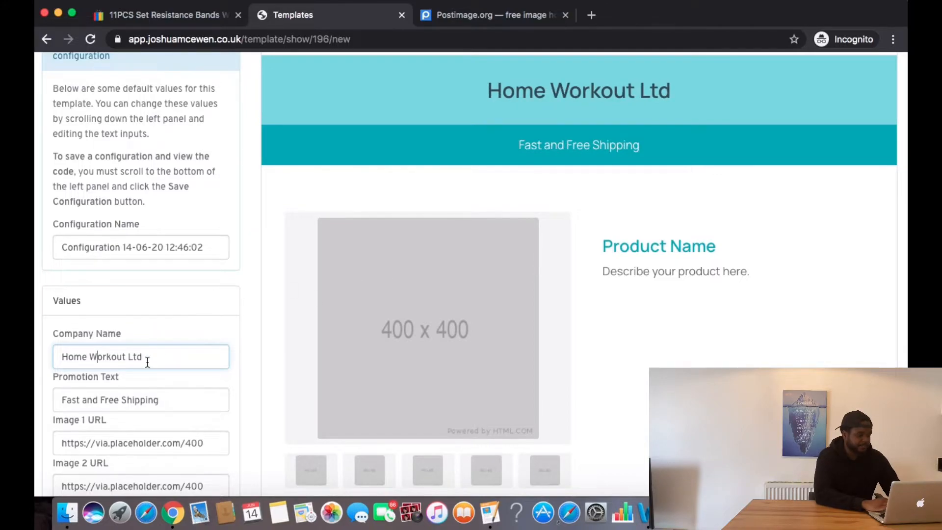
Step: Replace the template's promotion text with "British Brand You Can Trust (Est 2017)"
scroll(147, 362, "down", 2)
left_click(154, 335)
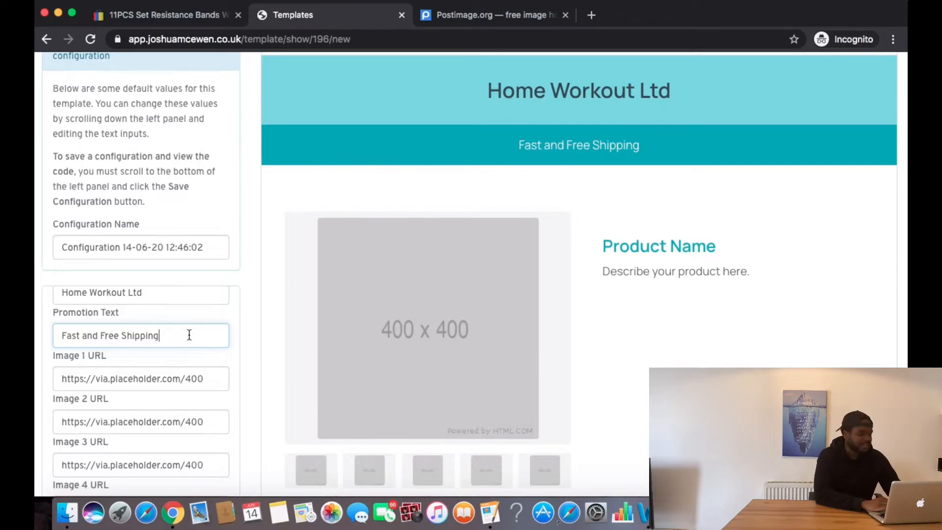
scroll(189, 335, "down", 2)
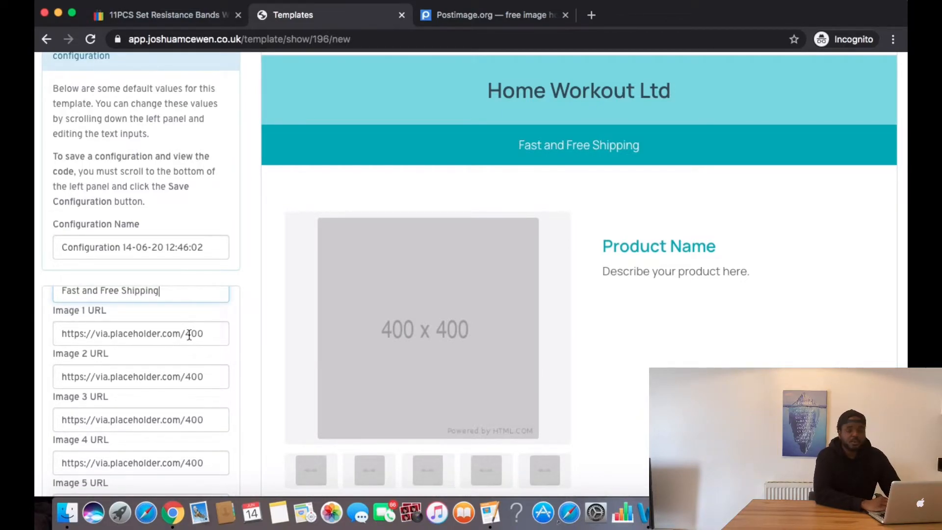
triple_click(179, 293)
type("bRITE")
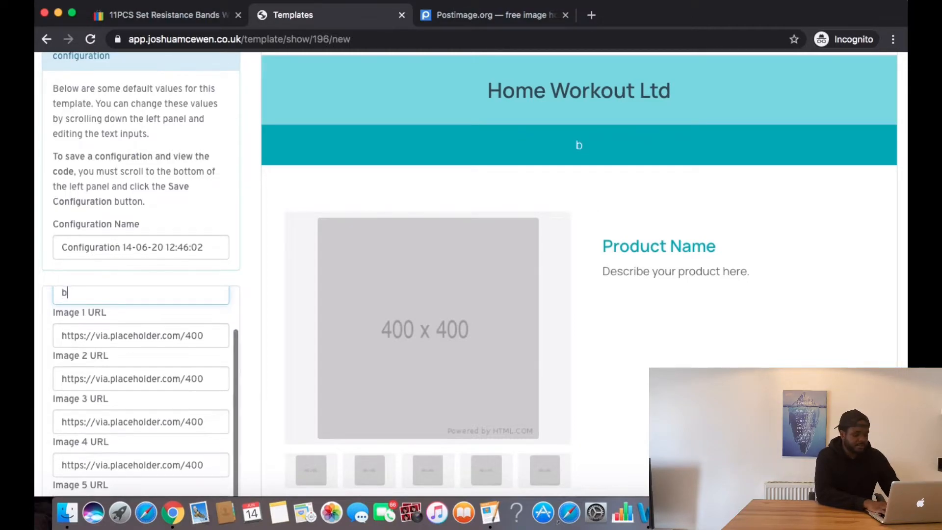
key("BackSpace")
key("BackSpace")
key("BackSpace")
key("BackSpace")
key("BackSpace")
type("British Brand")
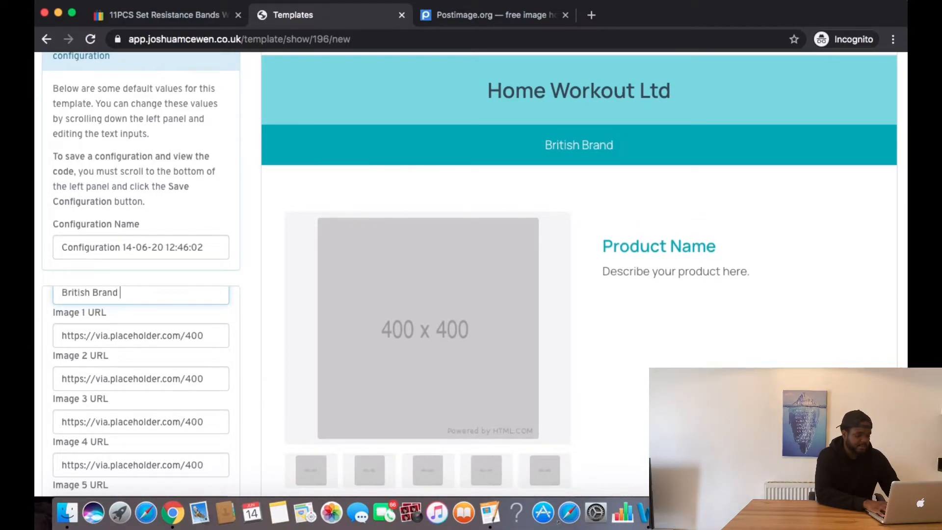
type(" You")
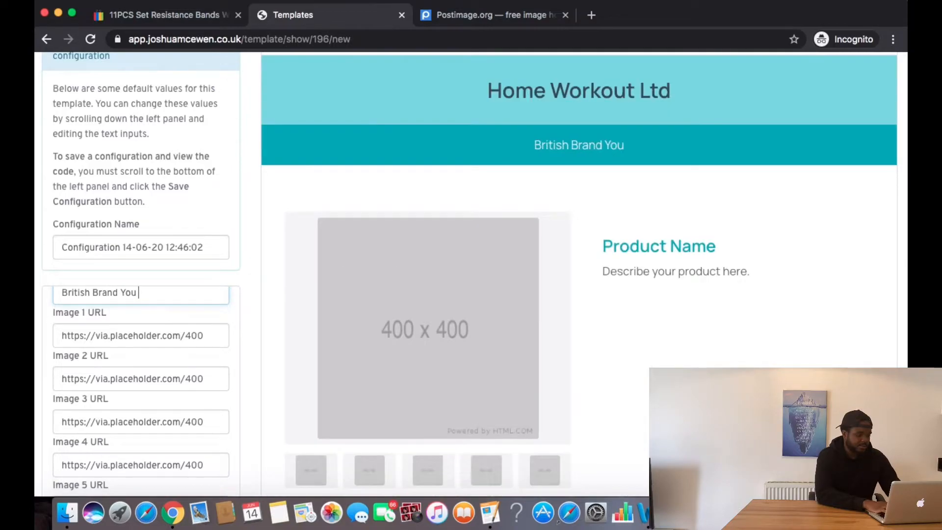
type(" Can Trust")
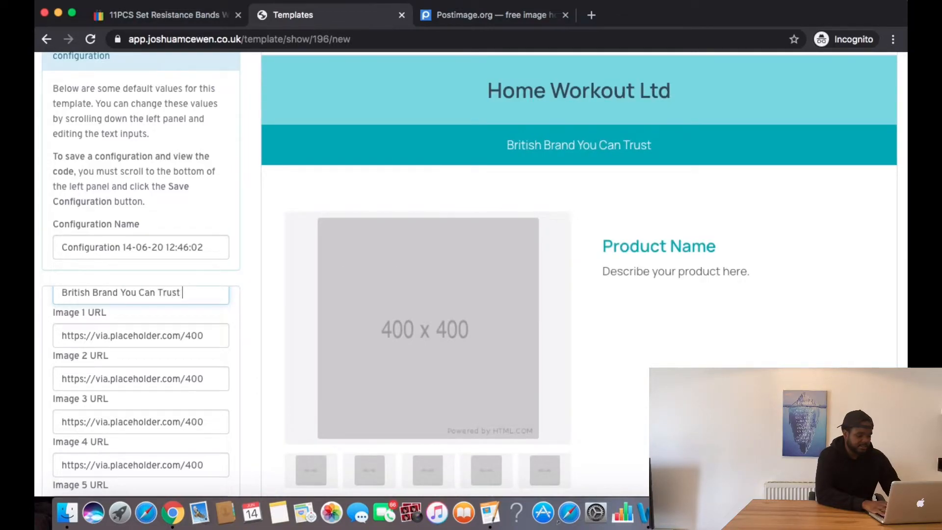
type(" (Est 20")
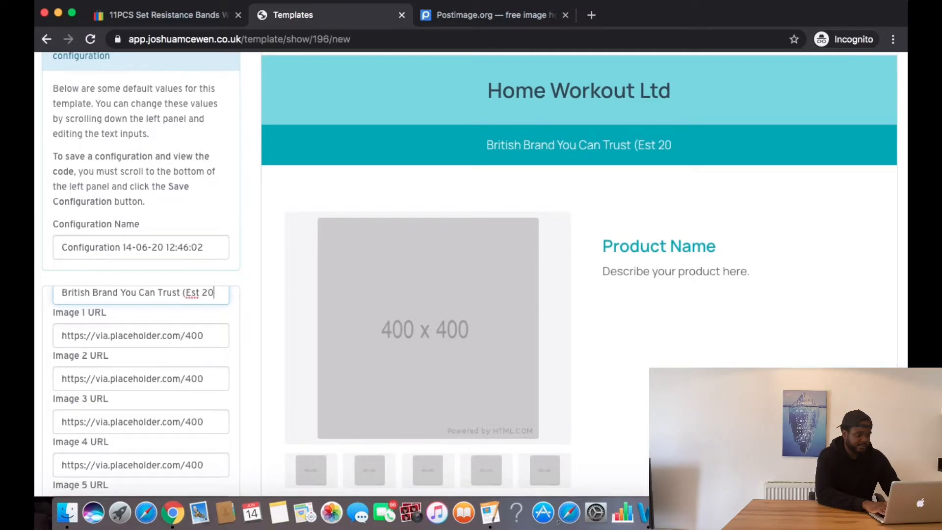
type("17")
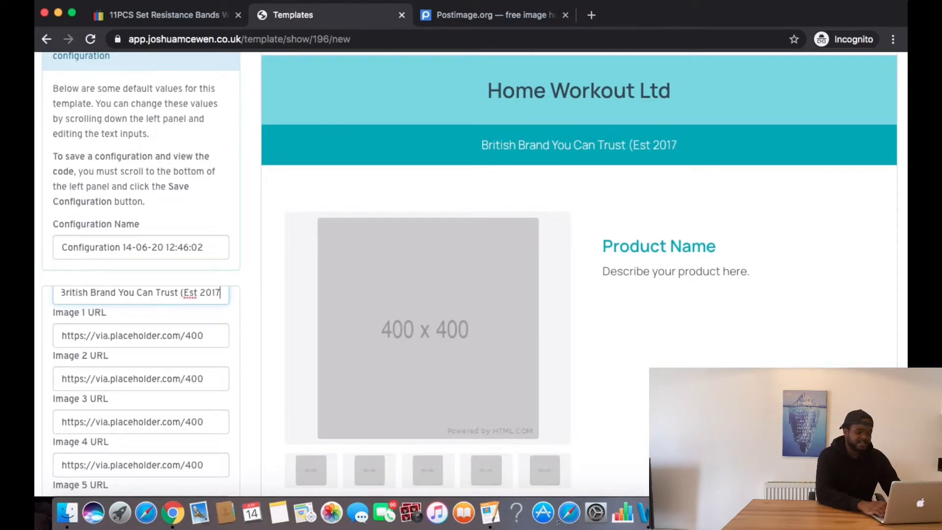
type(")")
Step: Copy the rb 1 image's direct link from the Postimage album and set it as the template's Image 1 URL
scroll(256, 297, "down", 3)
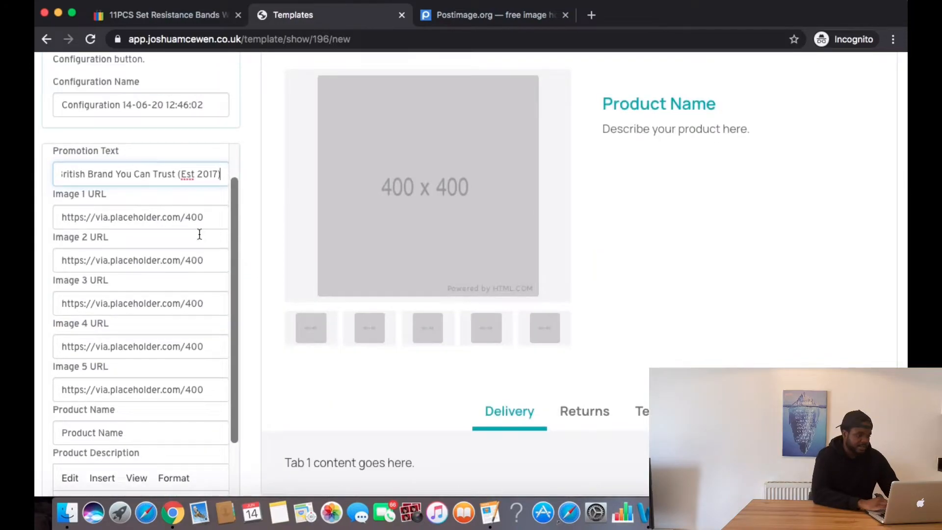
left_click(185, 222)
scroll(204, 229, "up", 1)
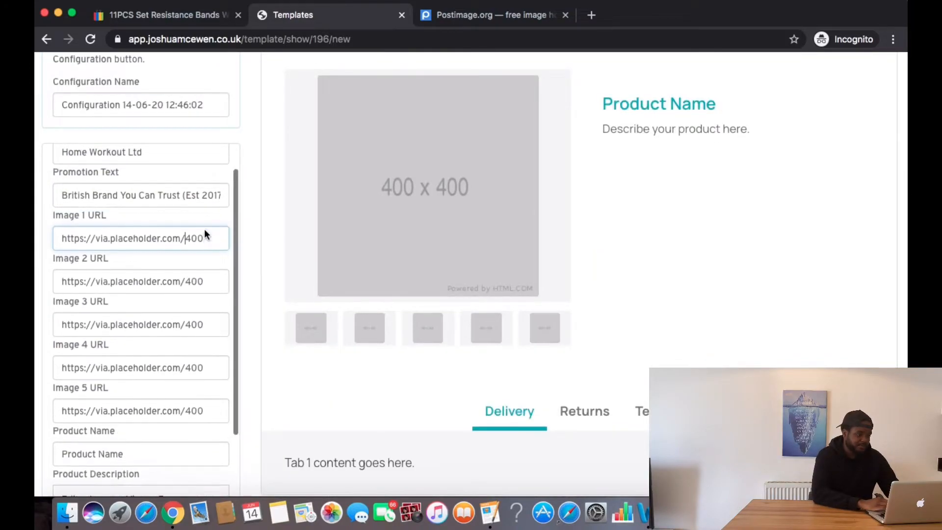
left_click(457, 16)
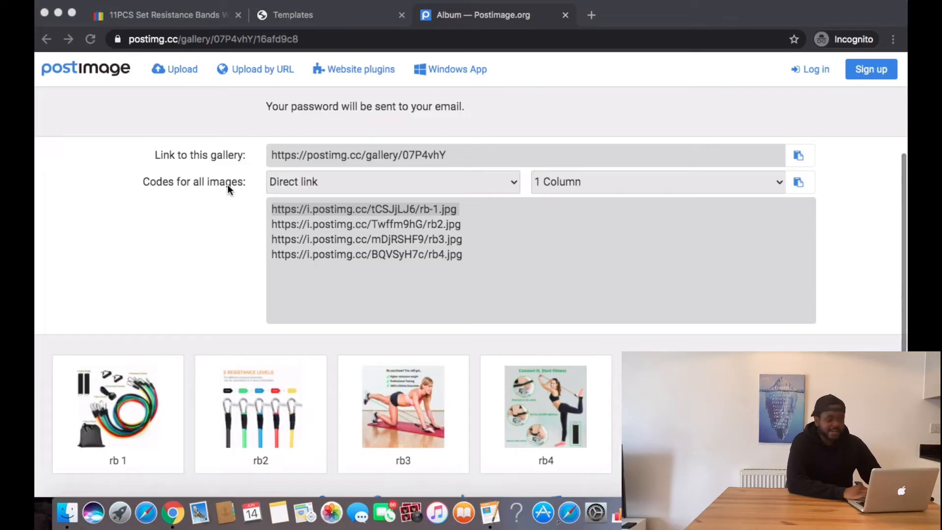
scroll(228, 190, "down", 1)
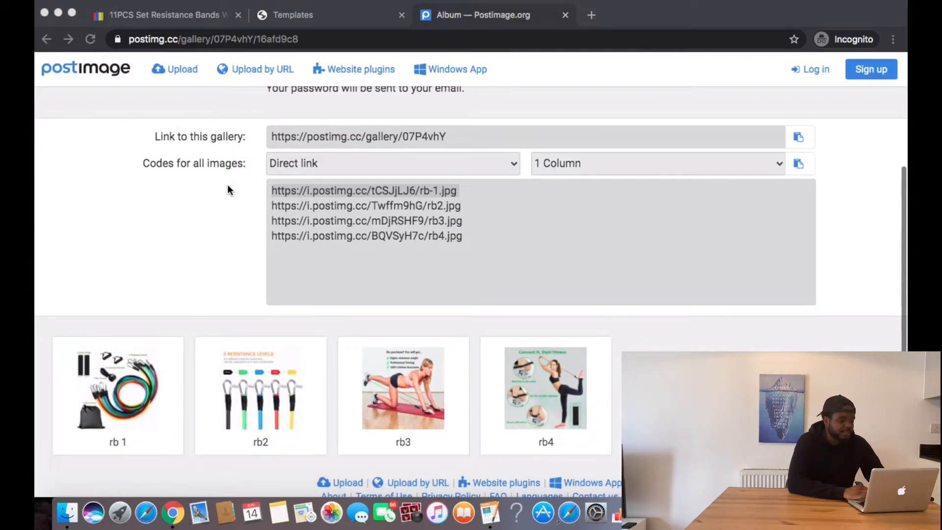
scroll(227, 190, "down", 2)
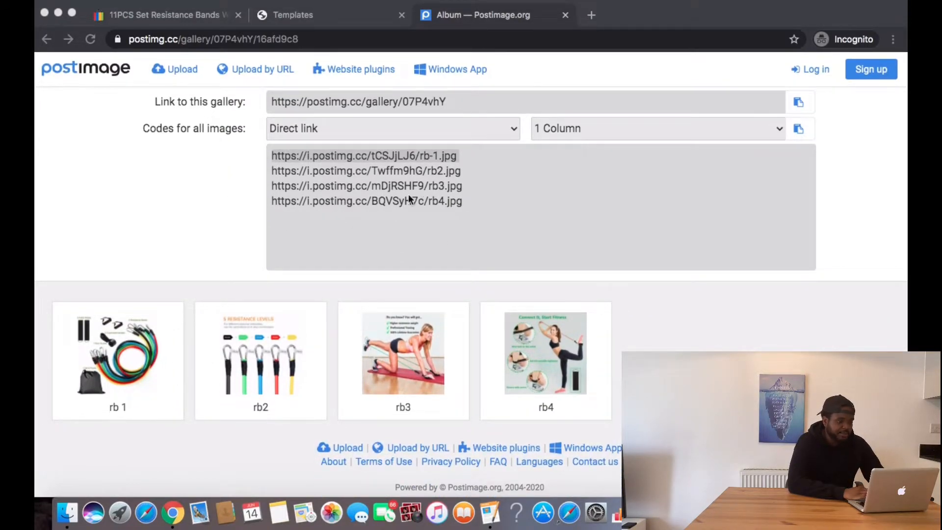
key("super+Tab")
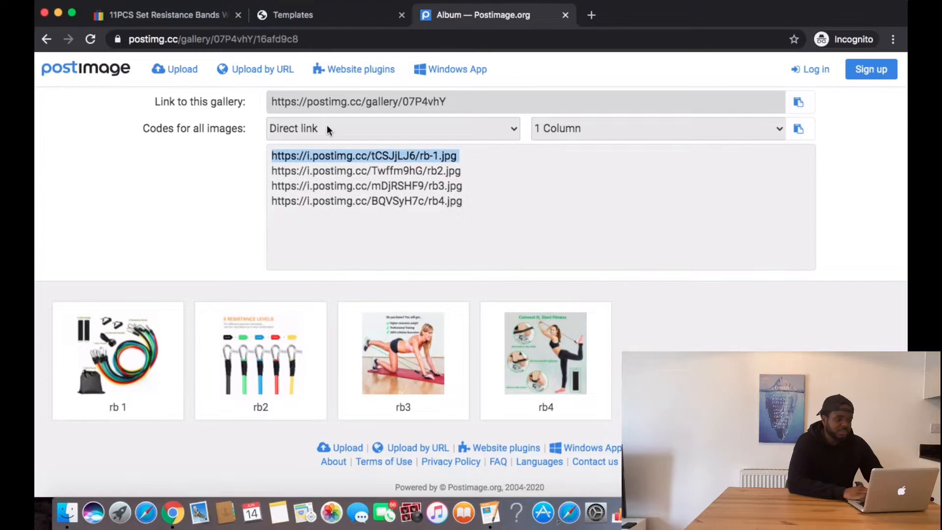
left_click(358, 154)
key("super+c")
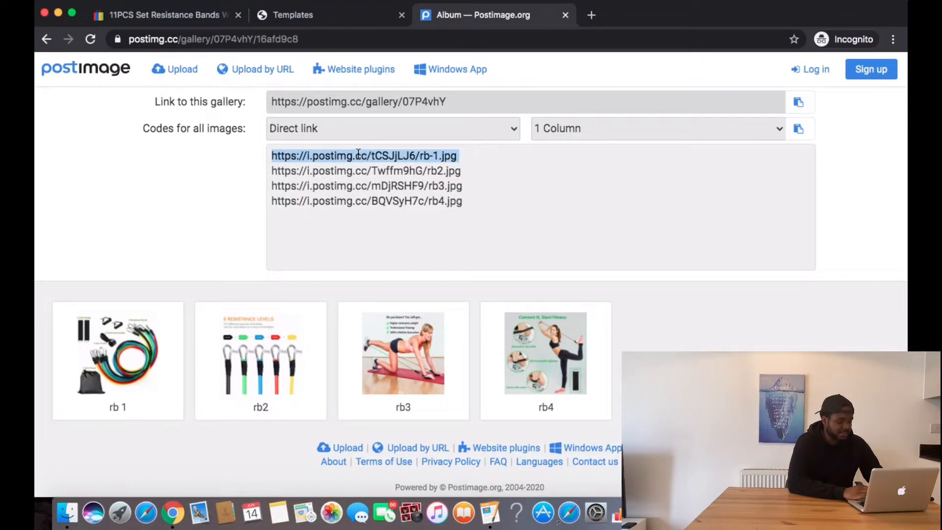
key("ctrl+shift+Tab")
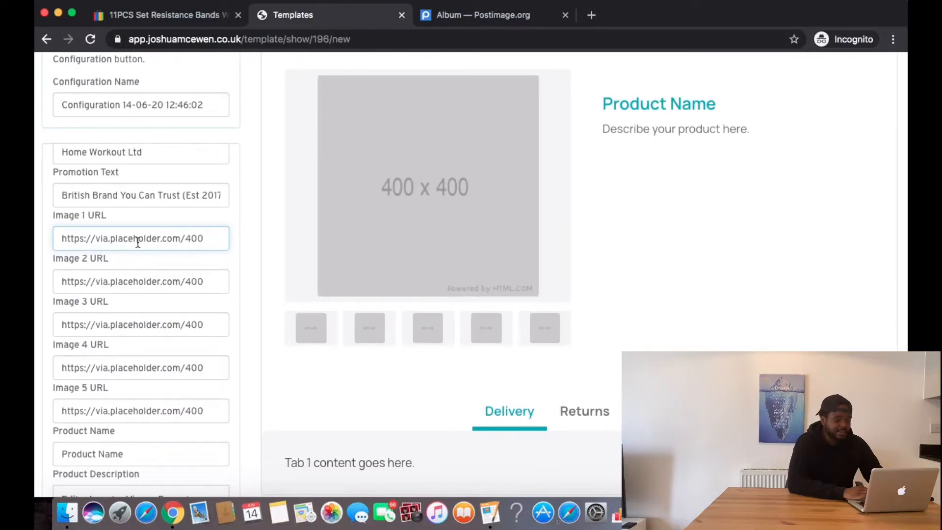
triple_click(138, 241)
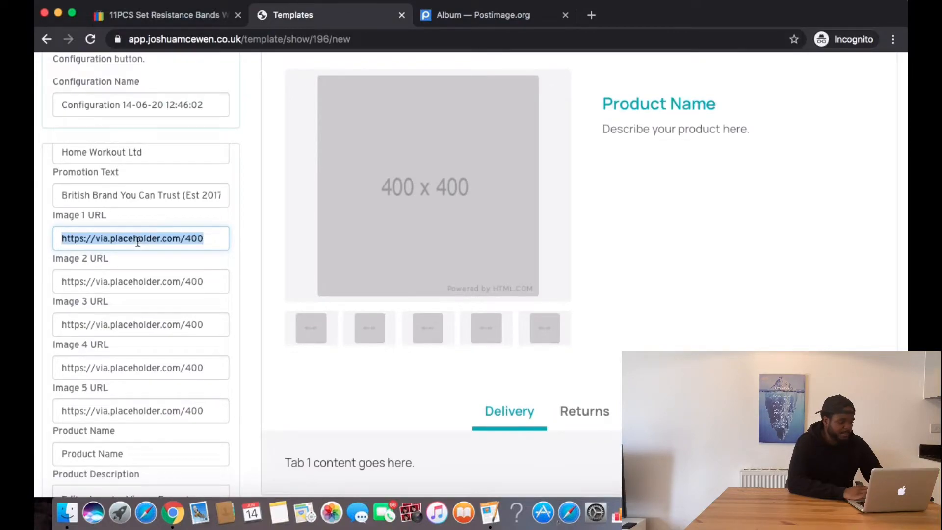
key("super+v")
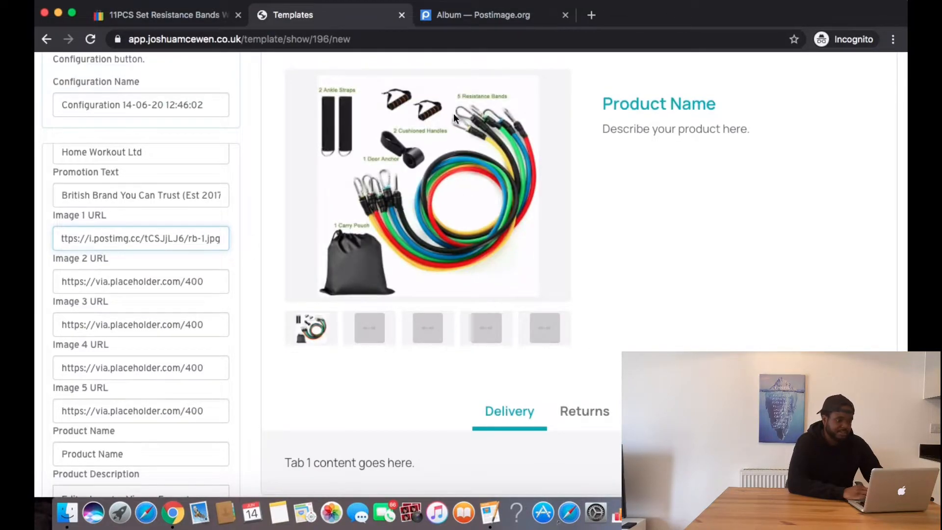
Step: Replace the template's Image 2 URL with the rb2.jpg direct link copied from the Postimage album
left_click(459, 15)
triple_click(357, 172)
key("super+c")
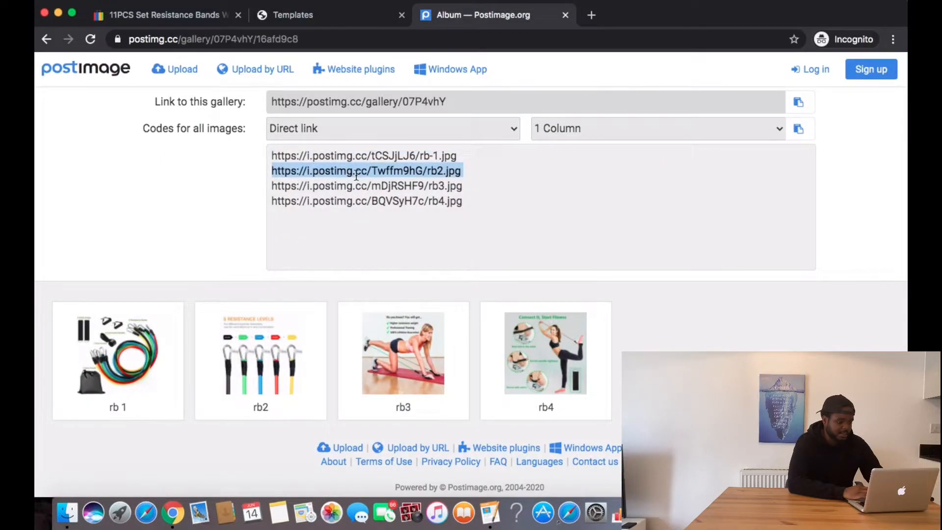
left_click(346, 22)
triple_click(132, 285)
key("super+v")
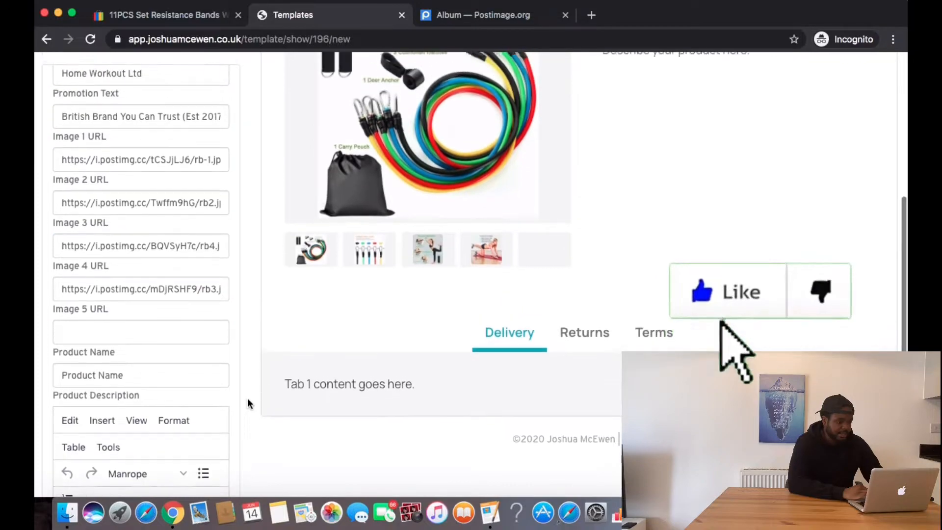
scroll(221, 399, "down", 3)
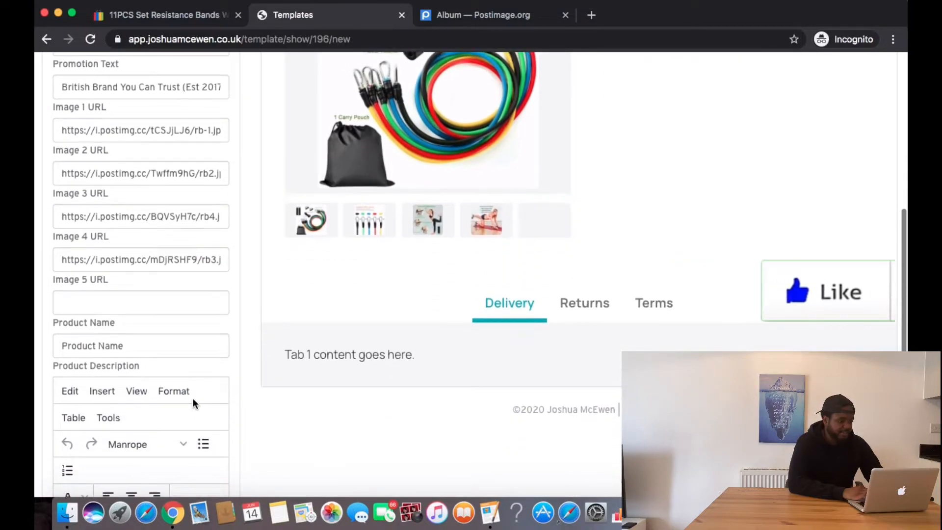
Step: Replace the placeholder product name with "Resistance Bands"
triple_click(138, 342)
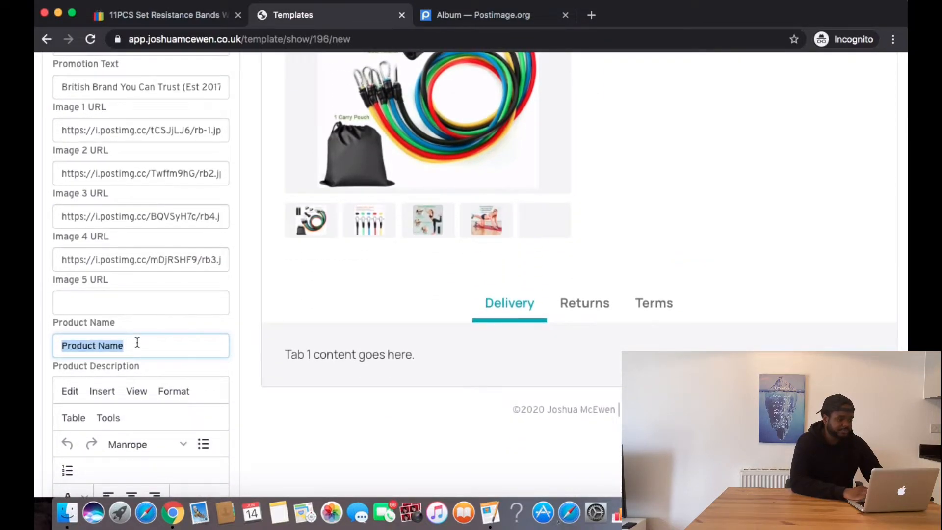
type("Resistance Bands")
scroll(337, 255, "up", 9)
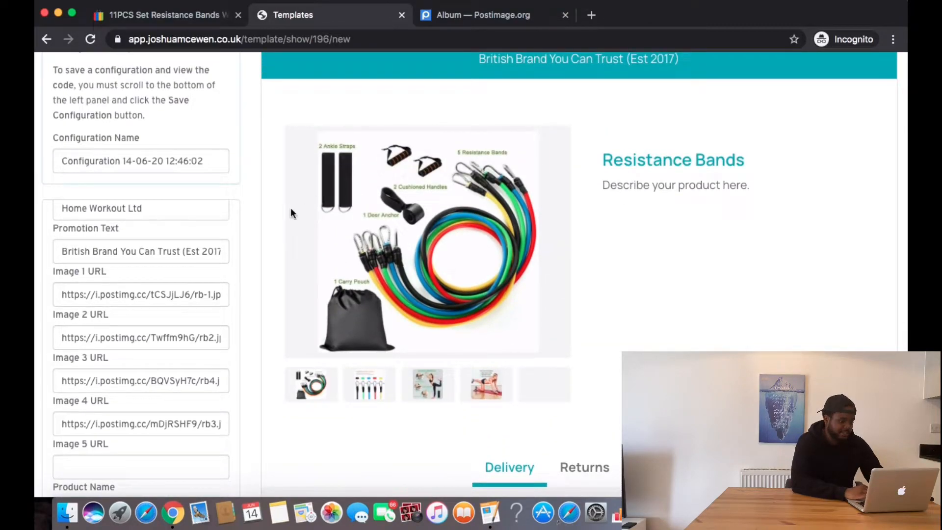
Step: Set the product description to "Are you looking for a great way to work out at home? Look no futher as we have the best solution for you!"
scroll(285, 211, "down", 15)
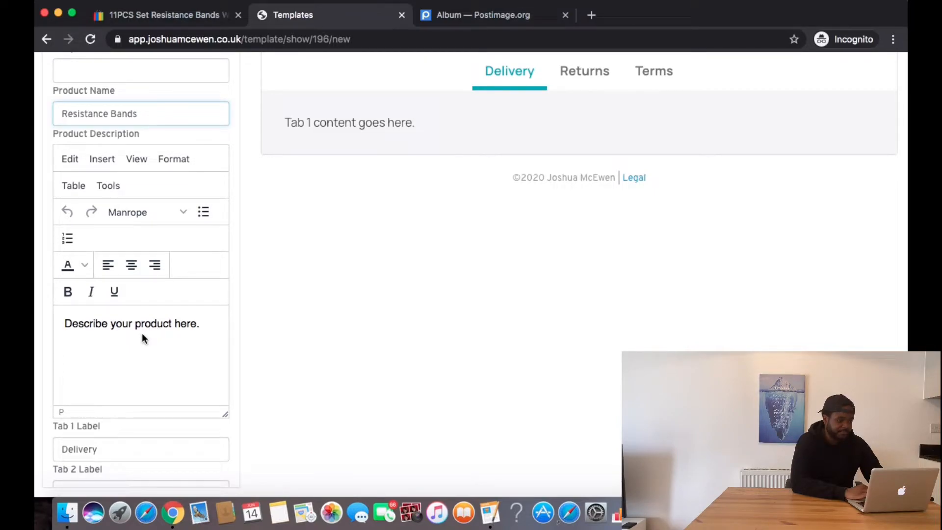
left_click(142, 333)
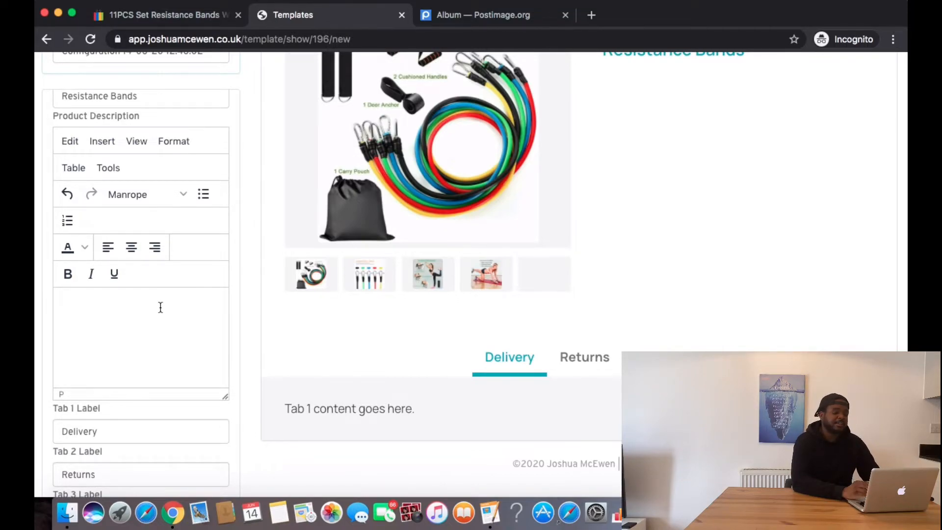
type("Are you looking for a great way to work out at home? Look no futher as we have the best solution for you!")
scroll(652, 290, "up", 3)
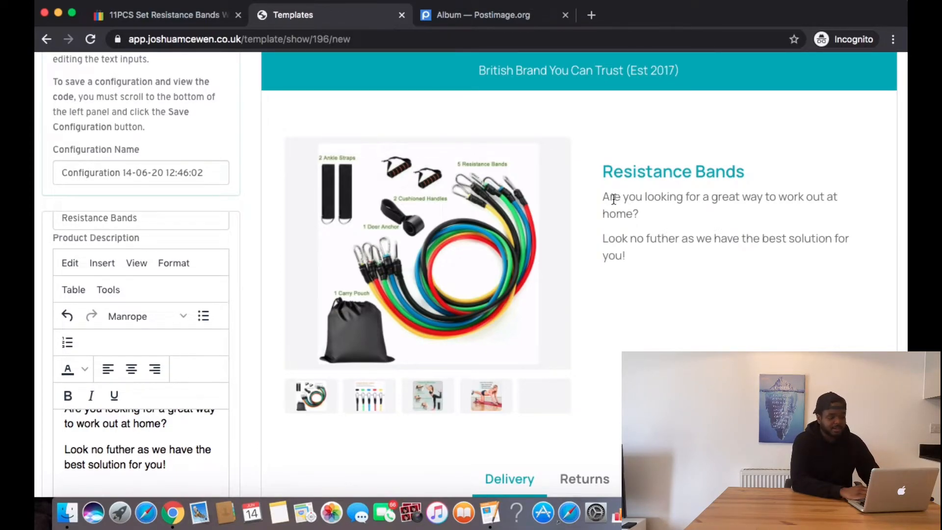
left_click_drag(610, 198, 627, 202)
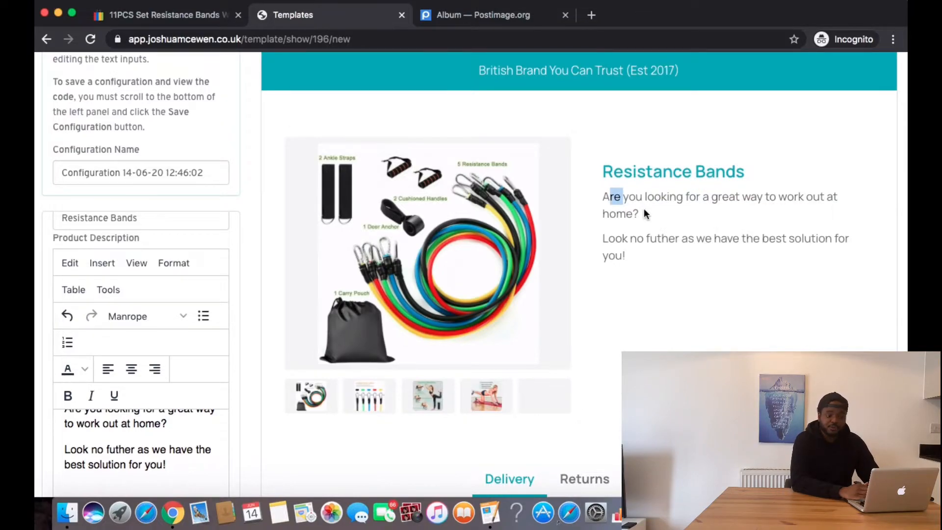
left_click(616, 246)
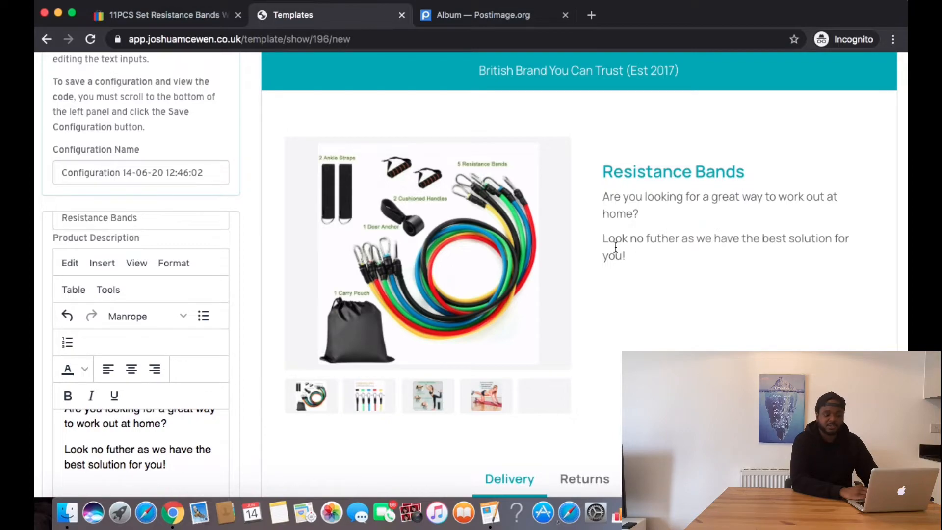
Step: Label Tab 1 "Features" and replace its placeholder content with the Features bullet list copied from the eBay resistance bands listing
scroll(632, 254, "down", 5)
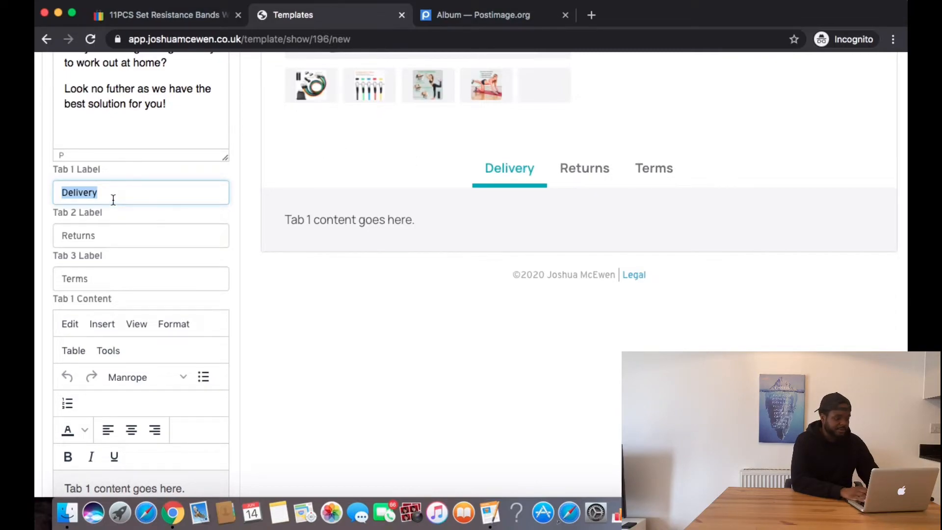
type("Features")
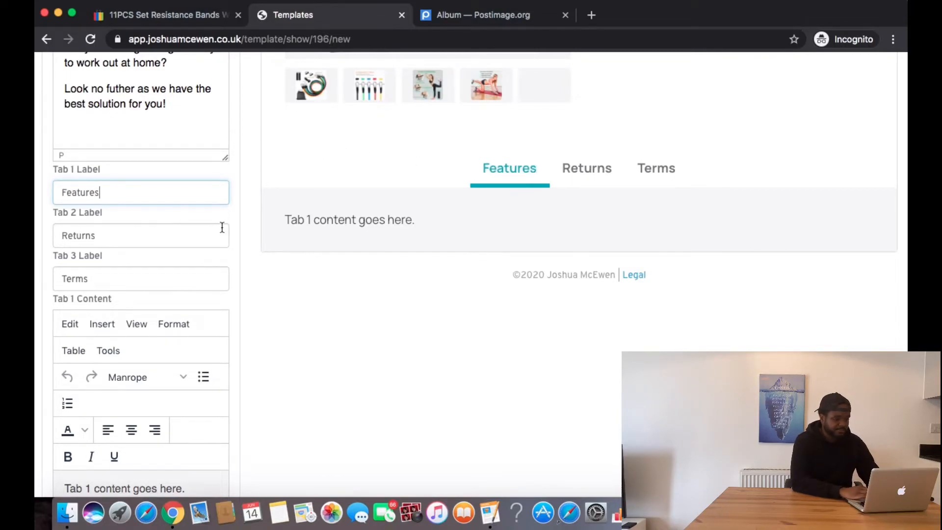
left_click(149, 16)
left_click_drag(97, 323, 52, 175)
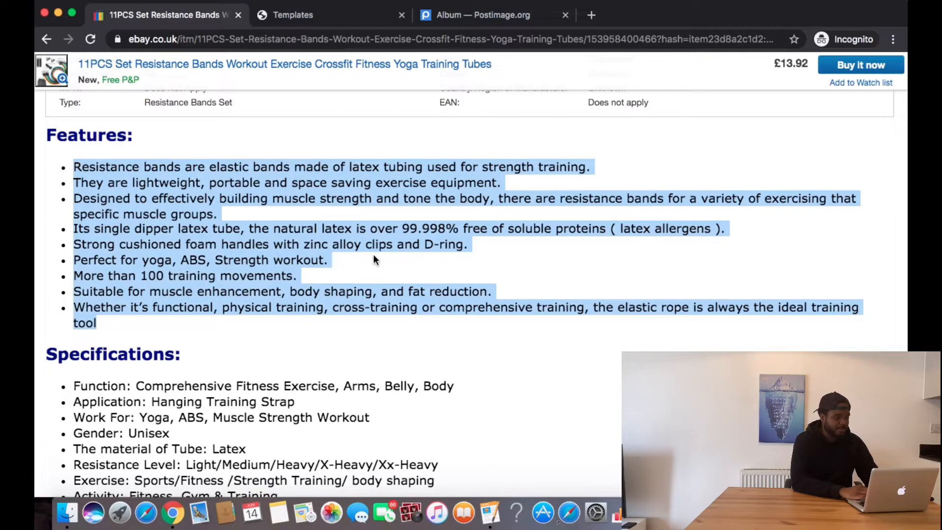
left_click(295, 15)
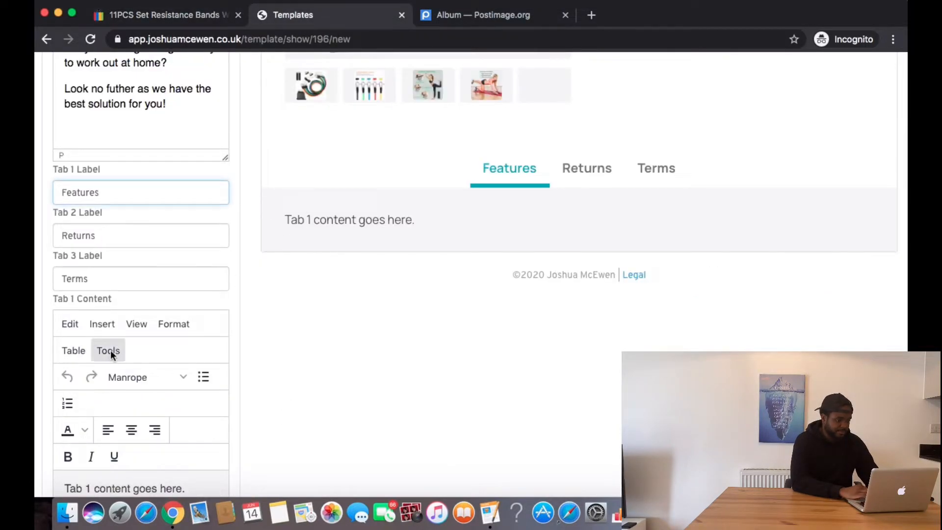
scroll(111, 350, "down", 3)
left_click(106, 366)
key("super+a")
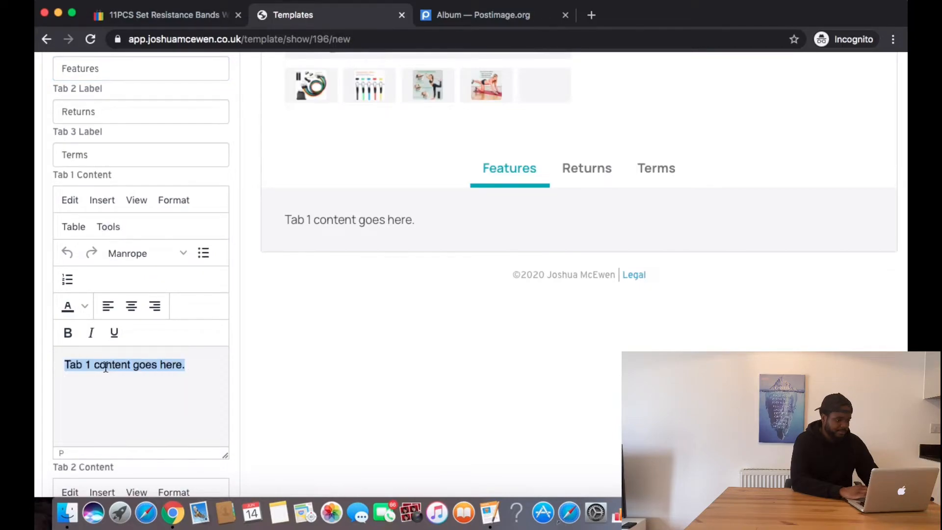
key("super+v")
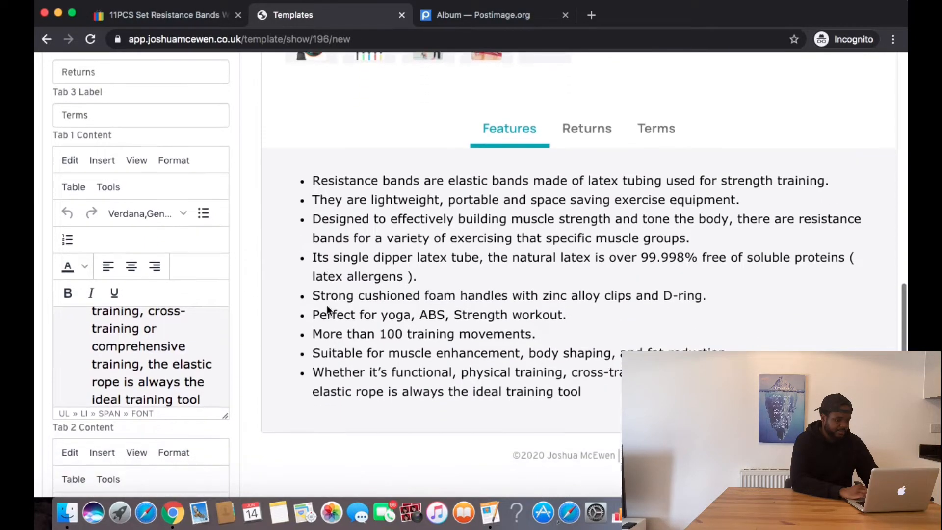
scroll(327, 305, "up", 1)
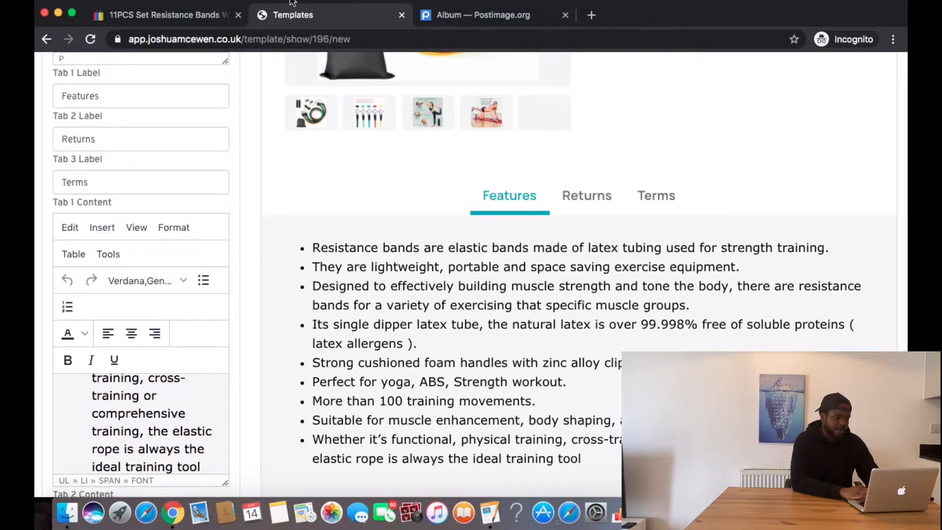
Step: Copy the Specifications heading and list from the eBay listing and append them below the features in the Tab 1 content
left_click(167, 15)
scroll(321, 228, "down", 5)
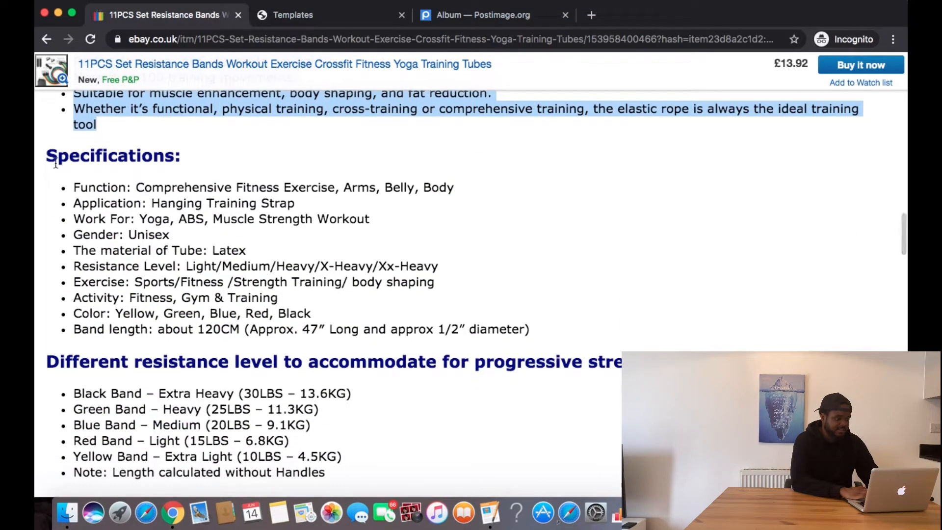
left_click_drag(46, 155, 536, 335)
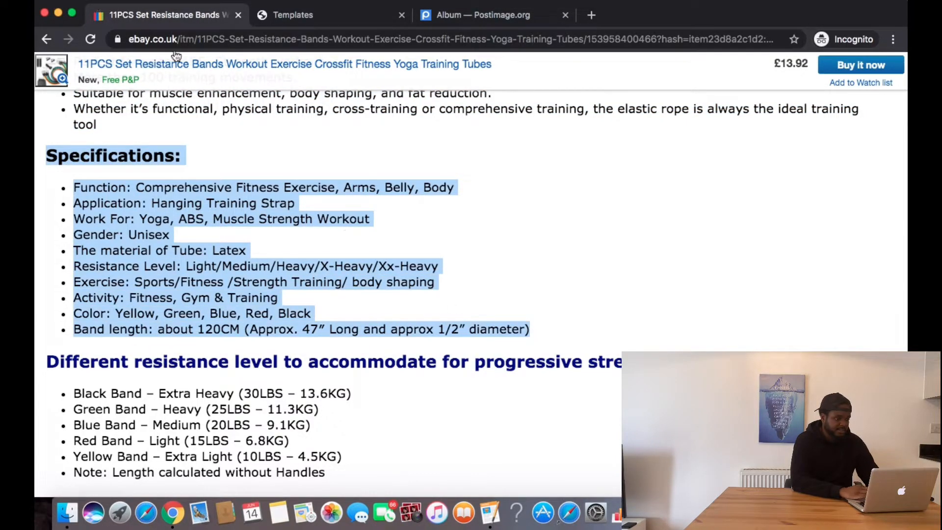
left_click(293, 15)
key("Return")
key("Return")
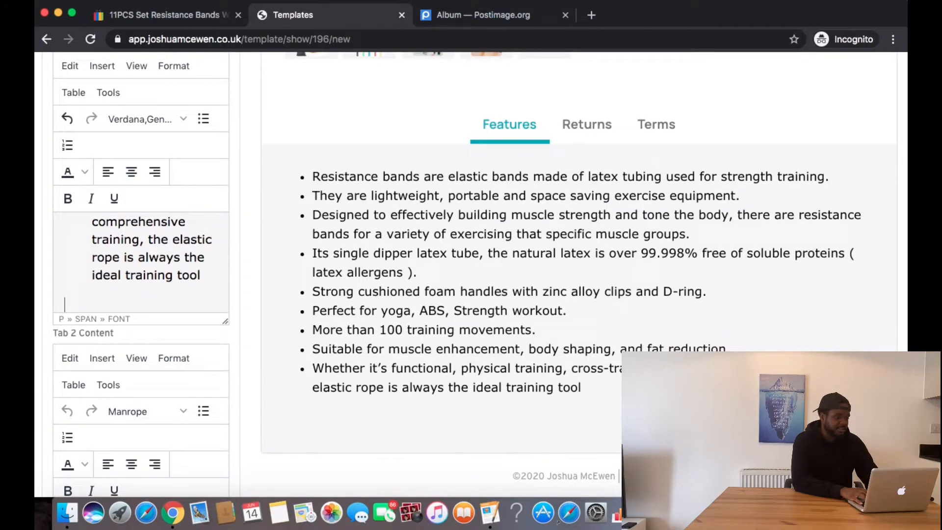
key("super+v")
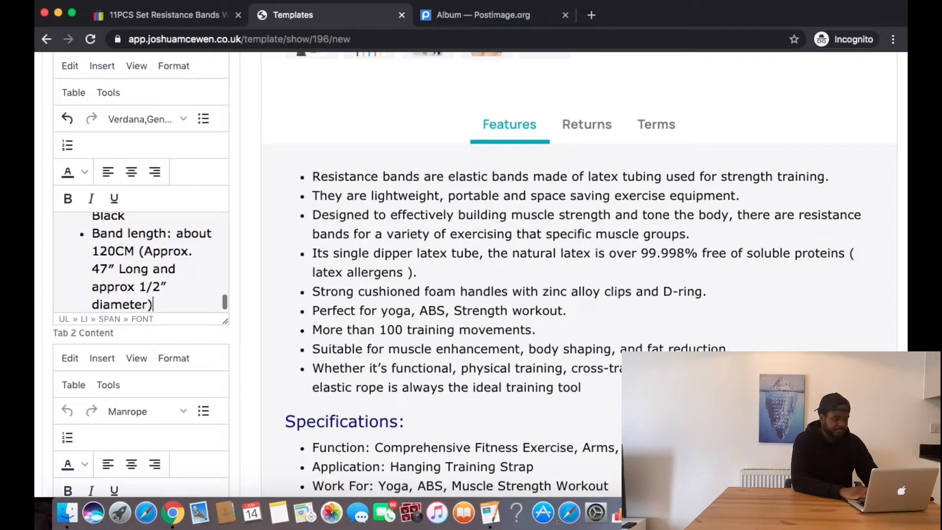
scroll(442, 367, "down", 4)
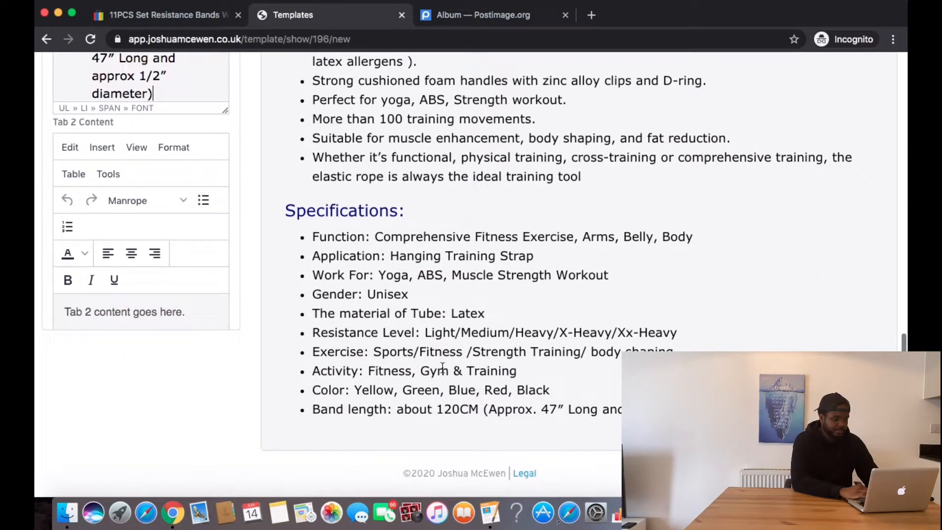
Step: Copy the listing's "Different resistance level" section, through the note about handles, and append it to the template's Tab 1 content
left_click(190, 18)
scroll(265, 318, "down", 5)
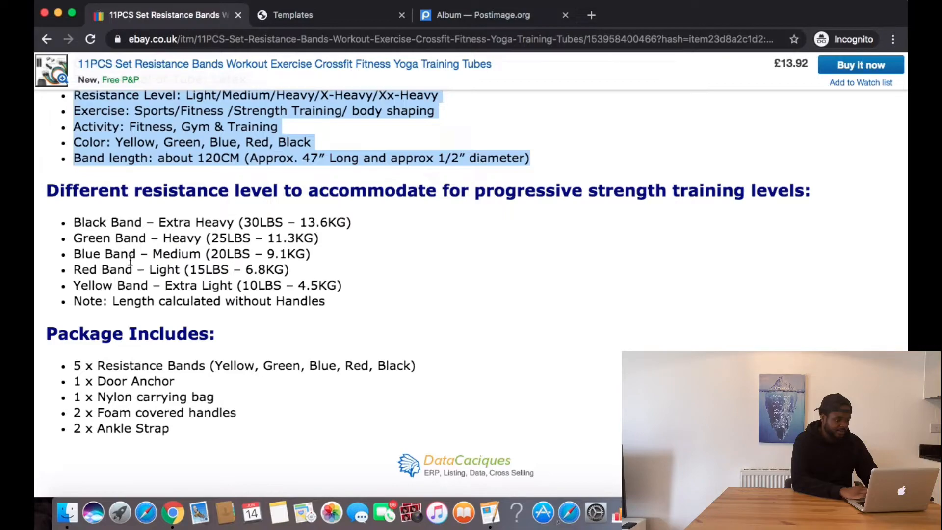
left_click_drag(47, 190, 335, 313)
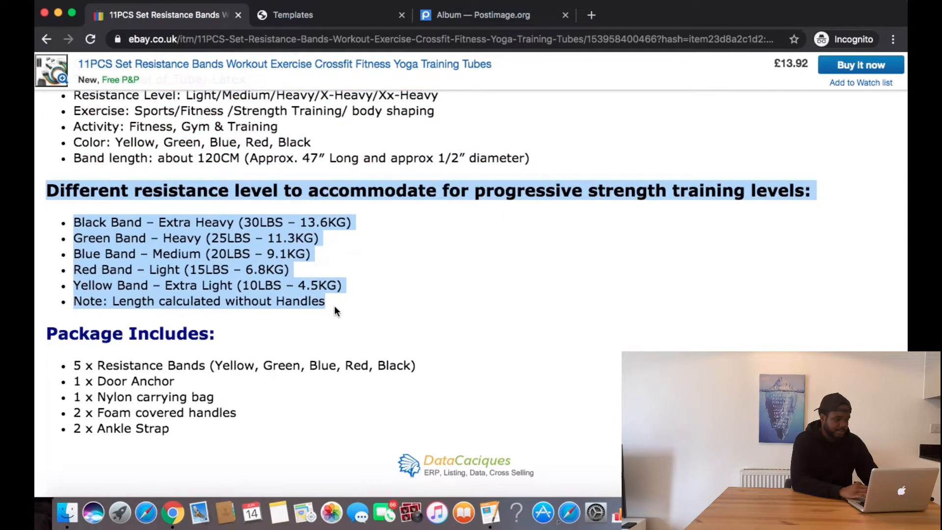
left_click(302, 16)
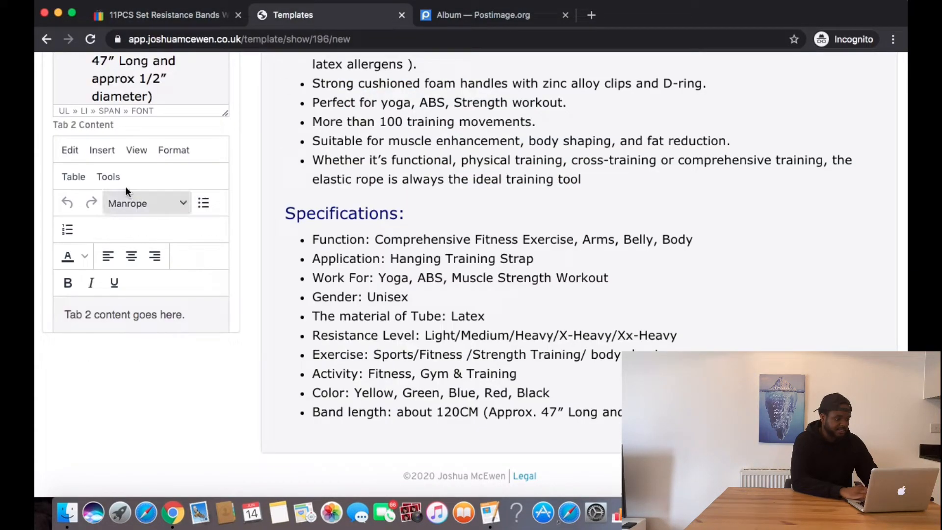
scroll(126, 235, "up", 3)
Step: Change the Tab 1 label to "Description"
scroll(125, 236, "up", 3)
type("D")
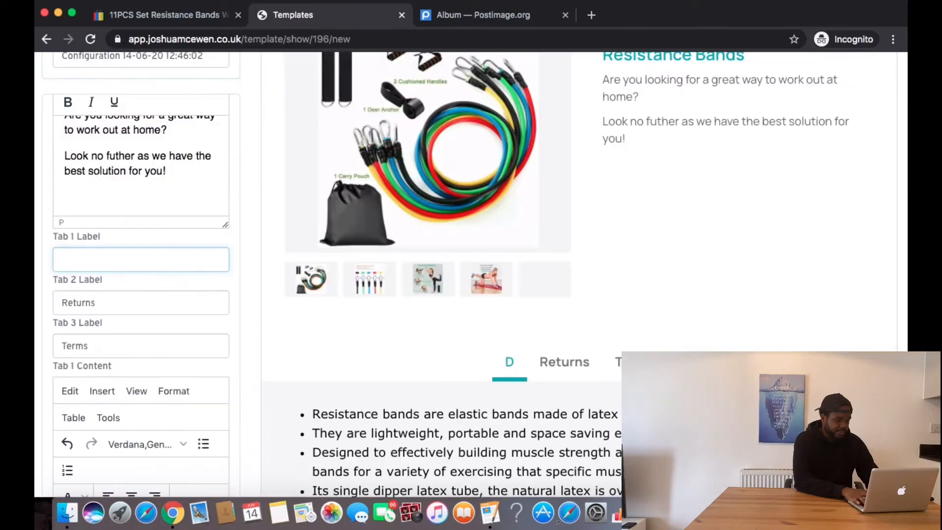
type("escription")
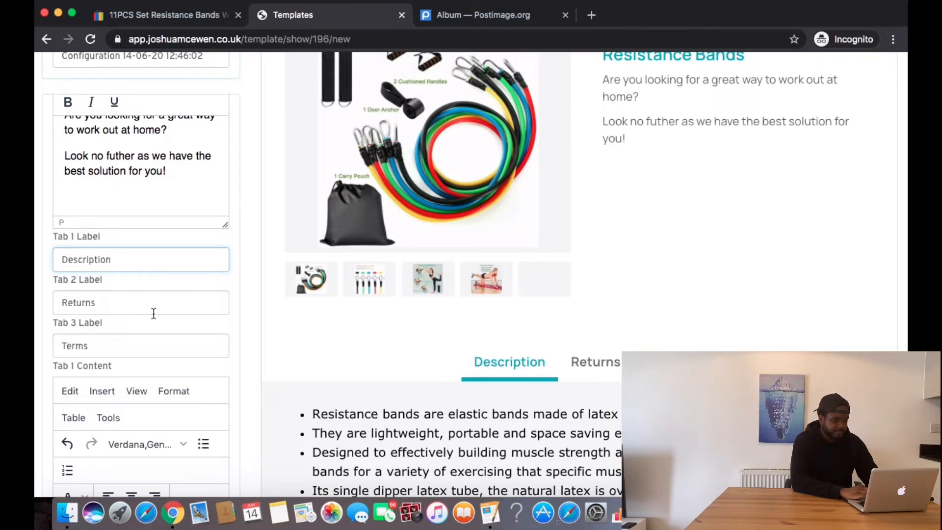
Step: Replace the Tab 2 placeholder content with "30 Days Hassle Free returns policy." and label the tab "Returns and Shipping Info"
left_click(595, 362)
double_click(411, 416)
scroll(110, 345, "down", 10)
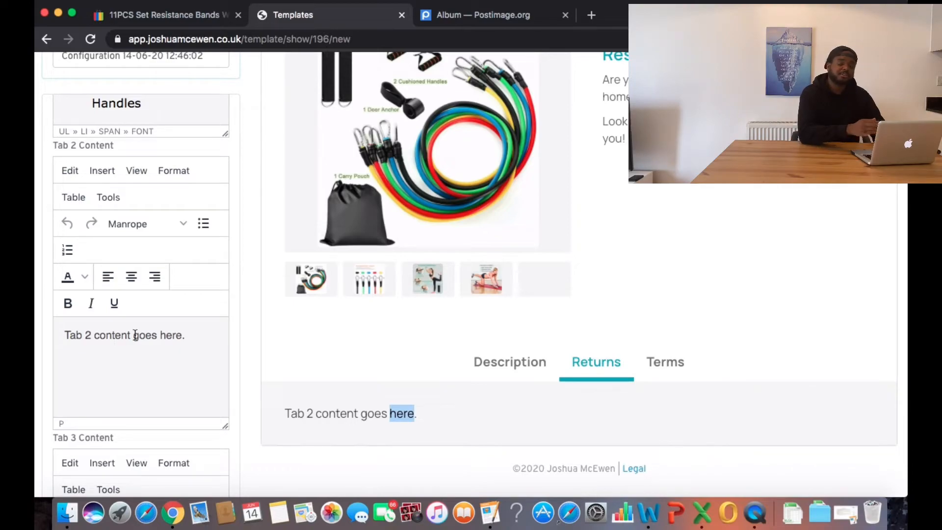
double_click(135, 335)
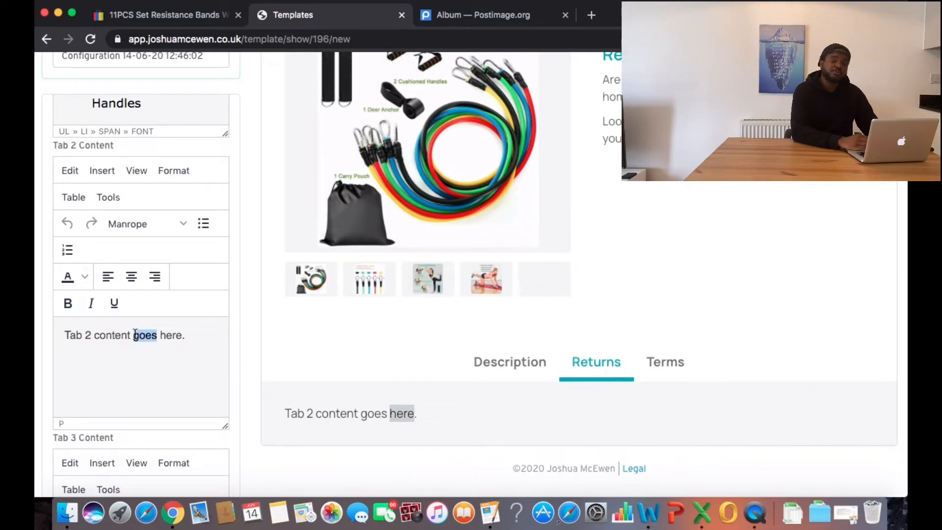
triple_click(135, 336)
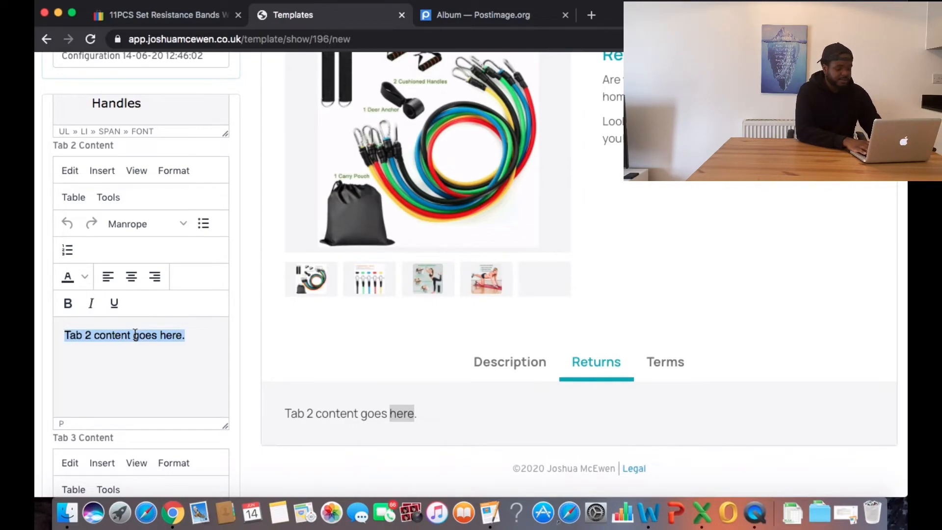
type("30 Days Hassle Fre")
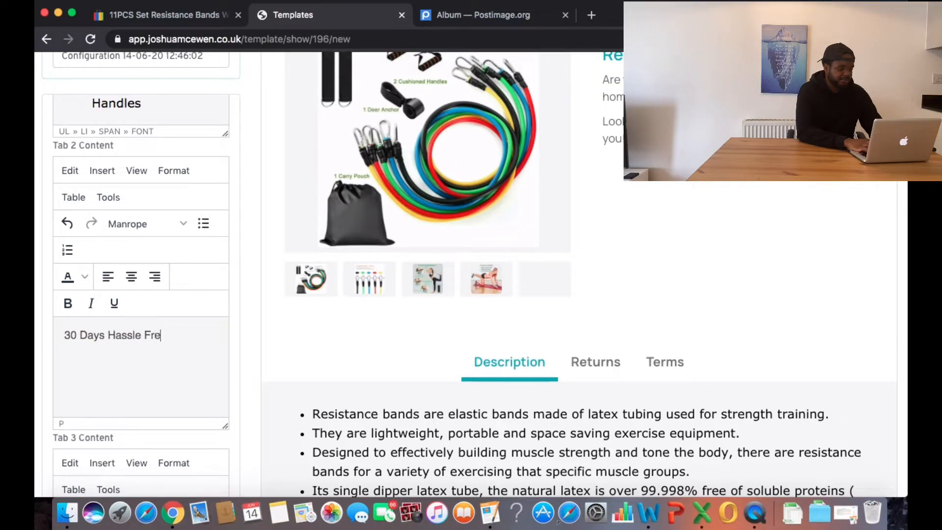
type("turns policy.")
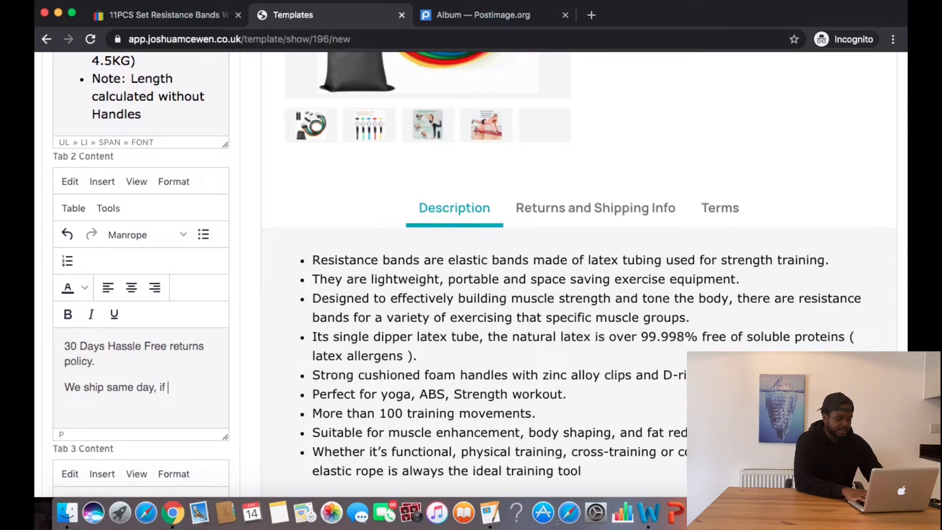
Step: Add the paragraph "We ship same day, if you order before 2pm, all orders are shipped from our warehouse in London." to the Tab 2 content
type("der befoer")
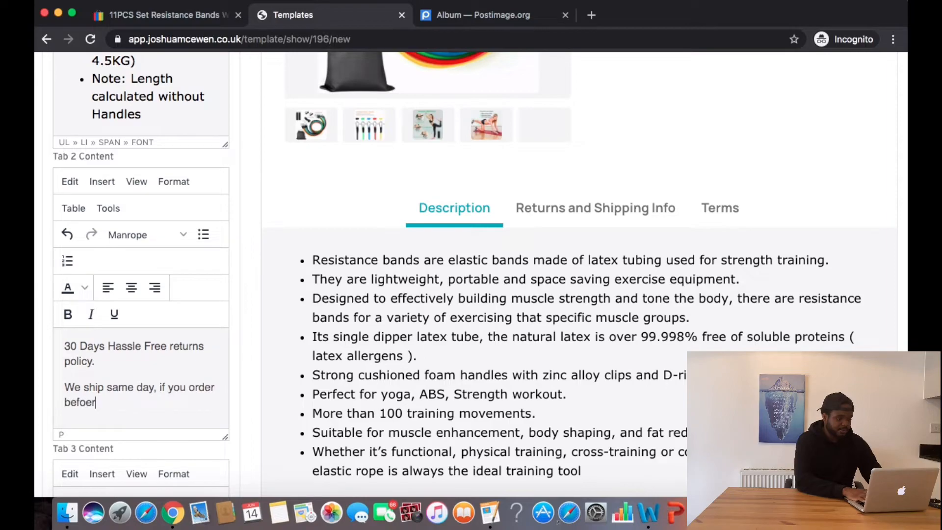
key("BackSpace")
key("BackSpace")
type("re 2pm, all orderes a")
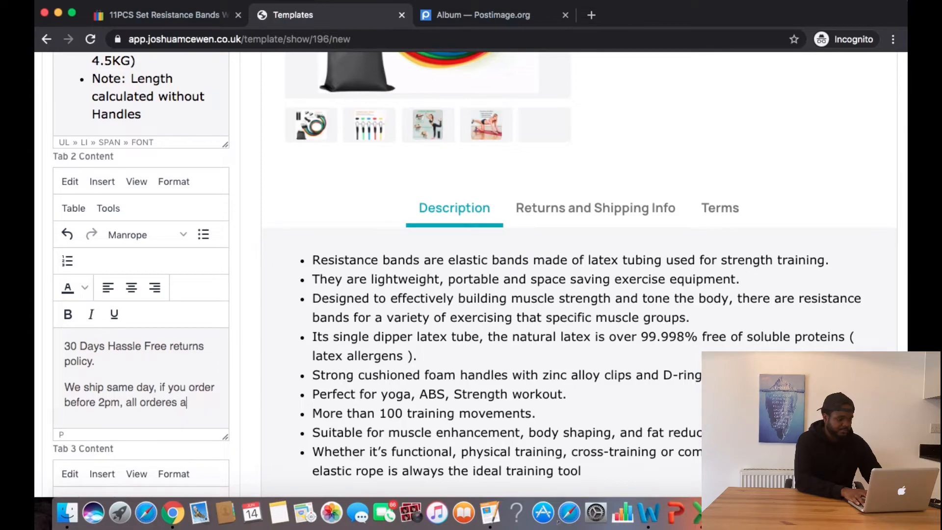
type("ped from our wareho")
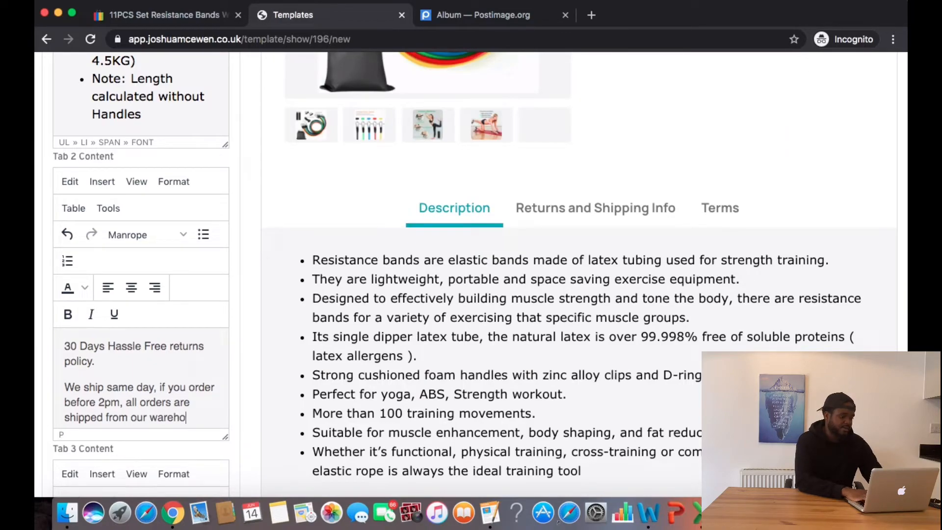
type("in London.")
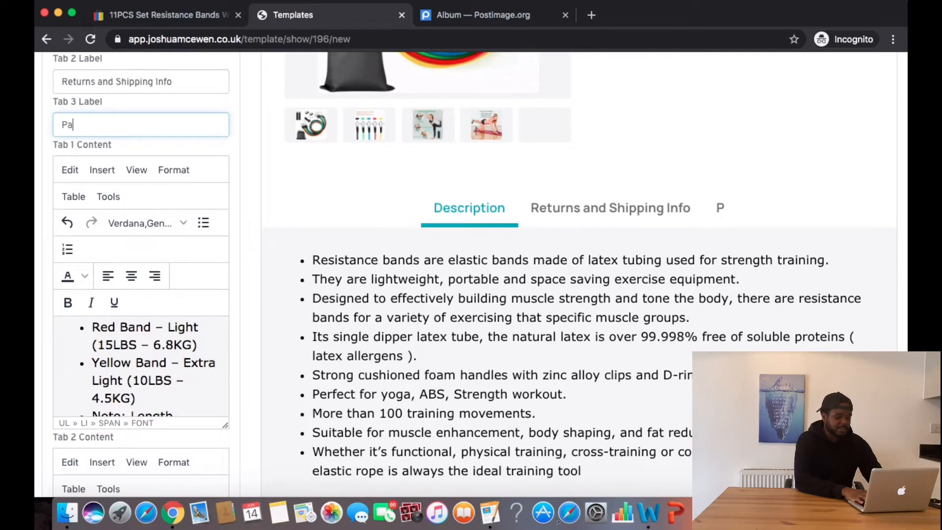
Step: Complete the Tab 3 label as "Payment Info"
type("yment Info")
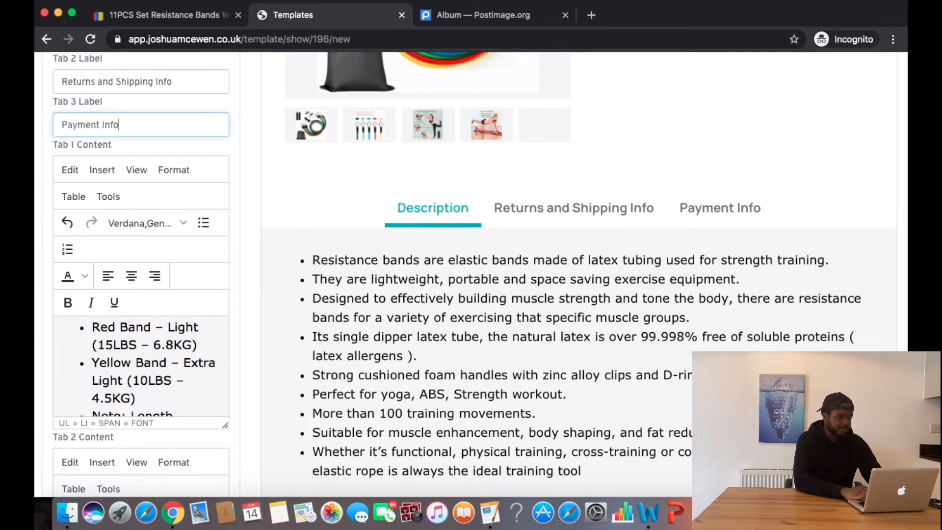
Step: Set the Tab 3 content to "All orders are processed through Paypal, if your payment has cleared before 2PM, Your order will be shipped same day."
type("r")
type("ders are processed through Paypal, if you")
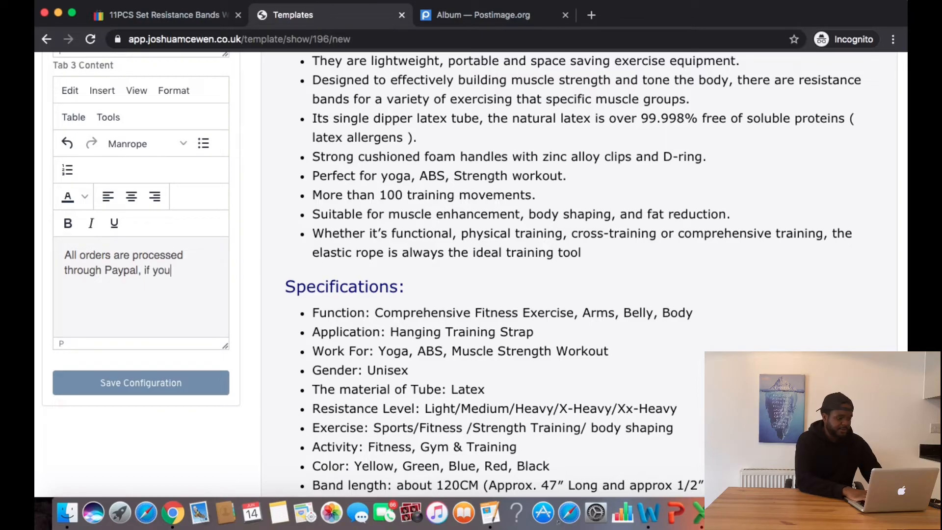
type("r payment")
type(" has clea")
key("BackSpace")
type("leared before 2PM, YOU")
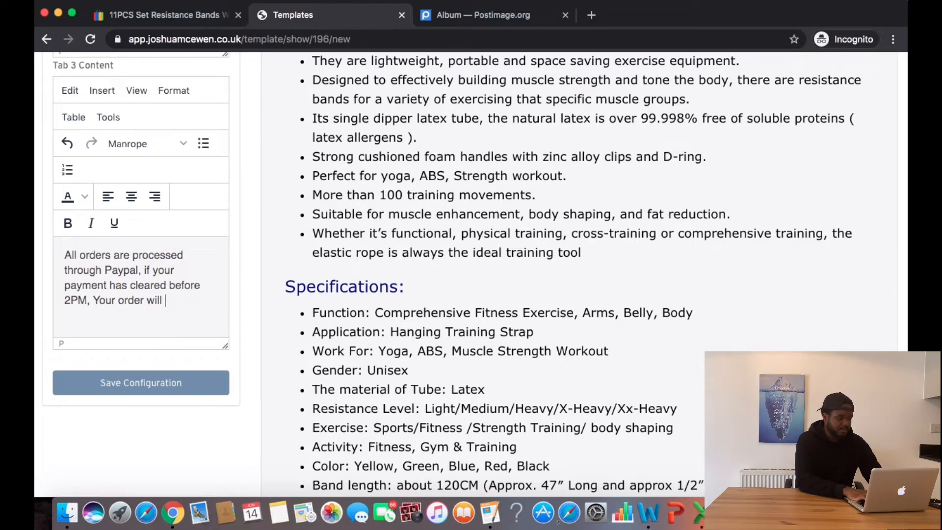
type("ped ")
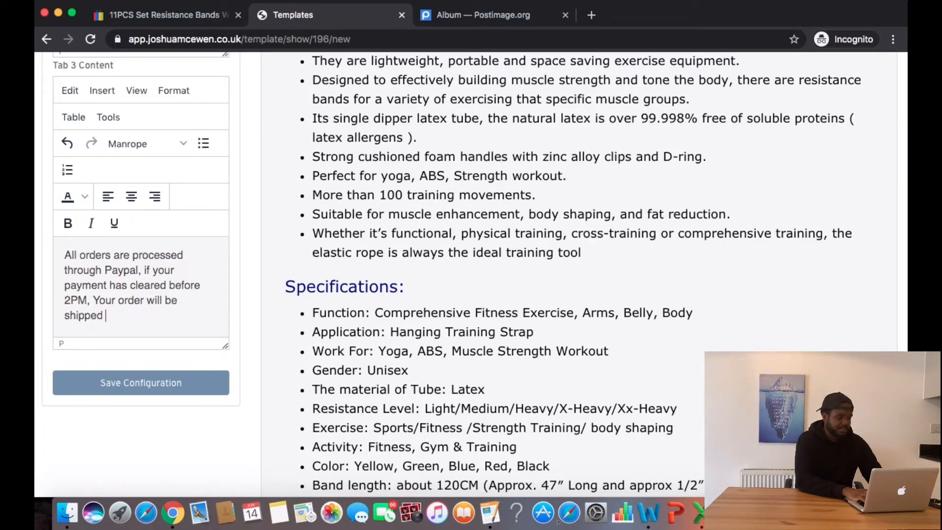
type("same day.")
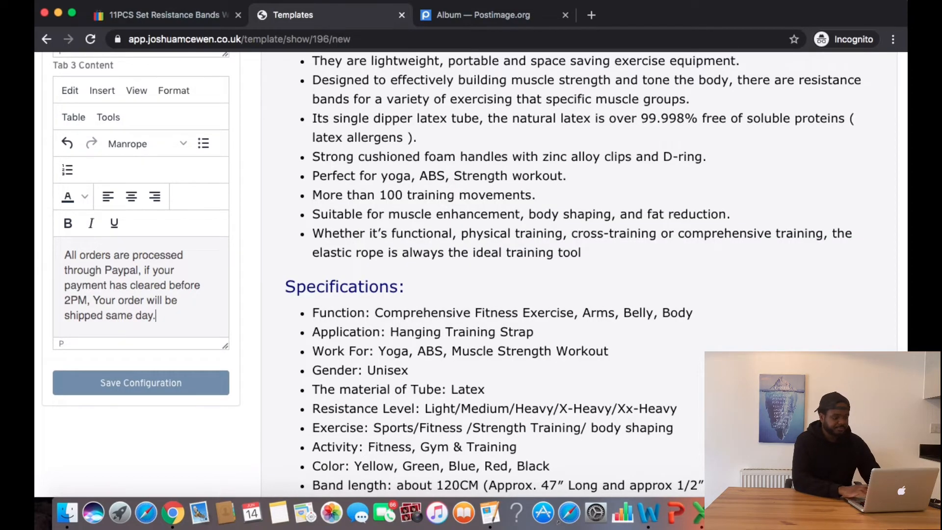
Step: Copy the "Package Includes" section from the eBay listing and append it to the end of the template's Tab 1 content
scroll(252, 248, "up", 5)
scroll(225, 164, "up", 8)
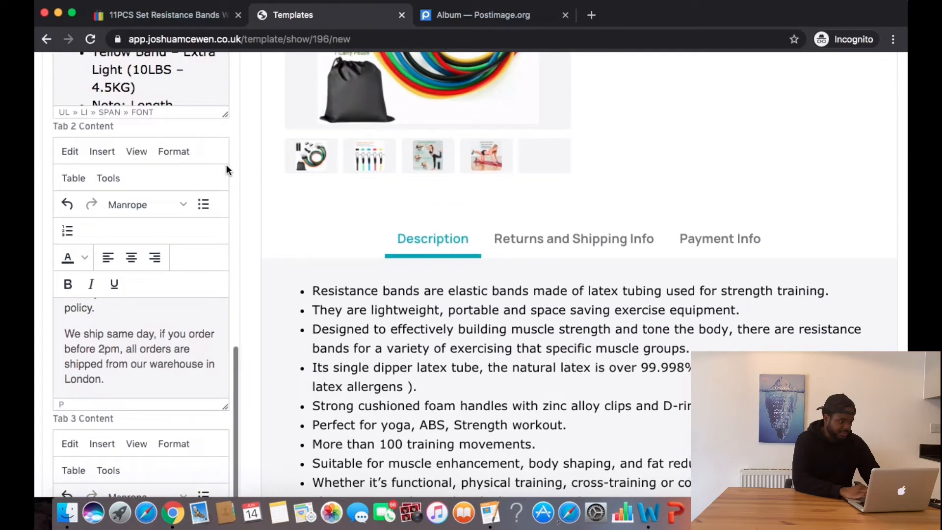
scroll(225, 164, "up", 5)
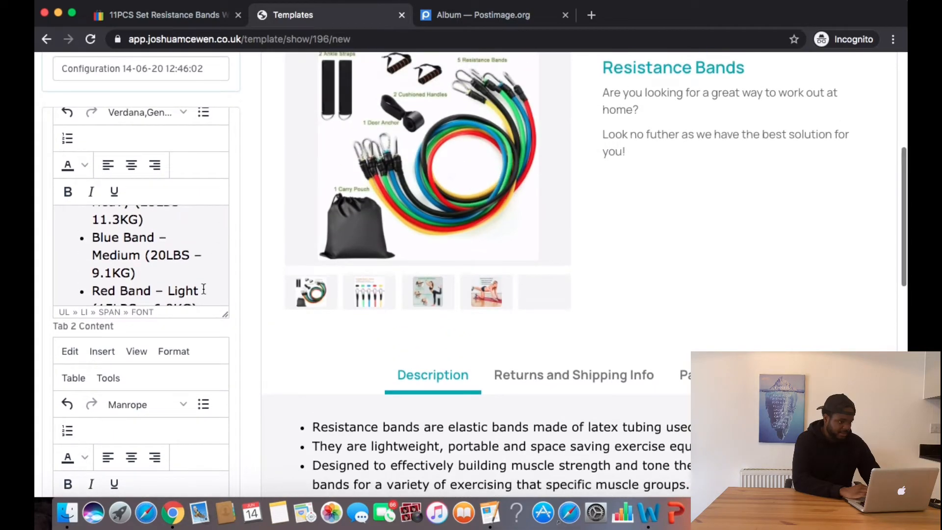
scroll(256, 226, "up", 2)
scroll(257, 225, "down", 5)
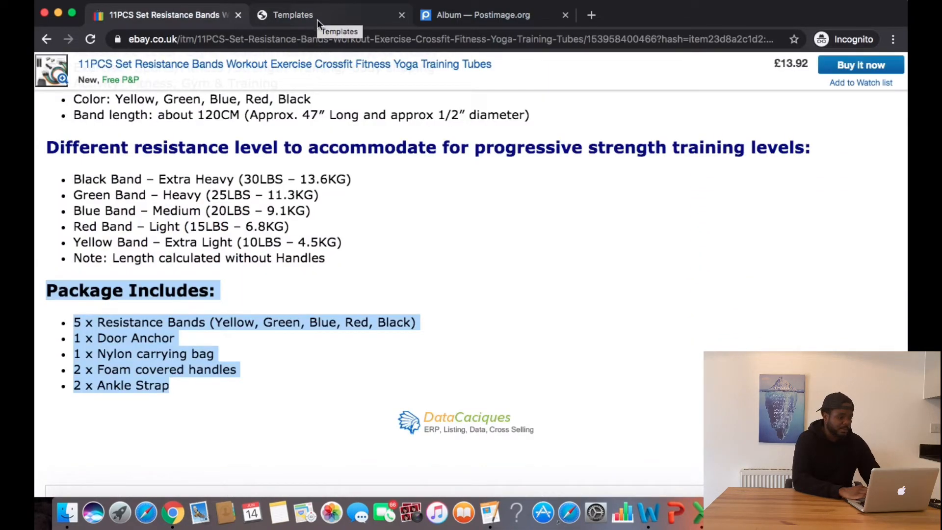
left_click(317, 19)
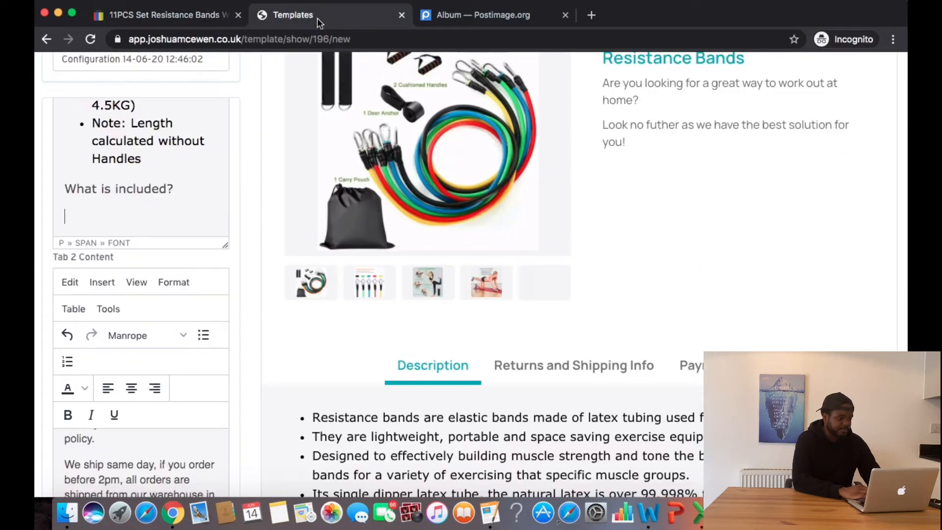
scroll(277, 284, "down", 1)
Step: Review the template preview from the company header and product images through the tabs to the end of the description
scroll(277, 284, "down", 10)
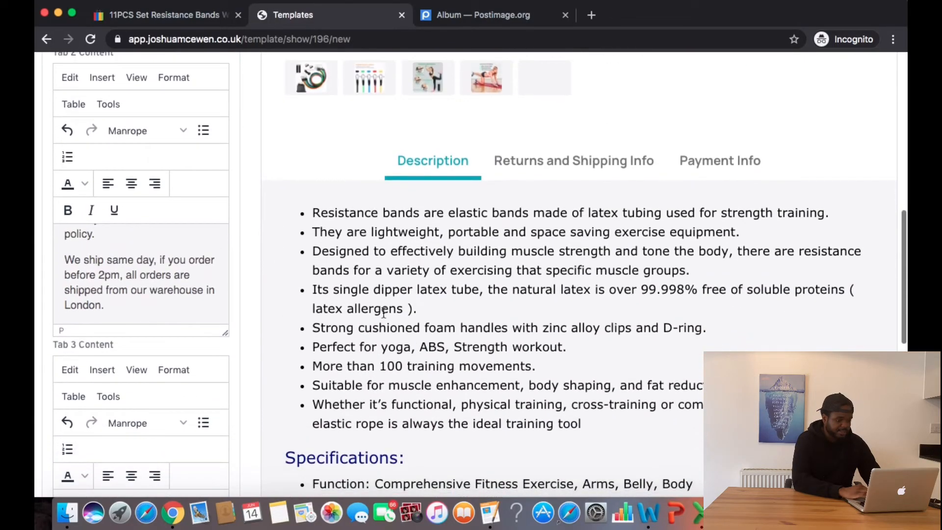
scroll(371, 212, "up", 5)
scroll(370, 212, "up", 10)
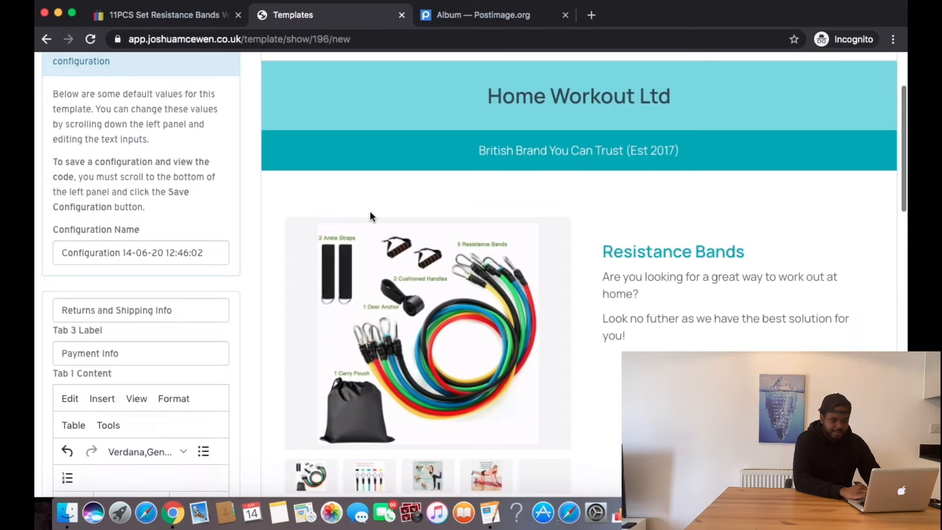
scroll(370, 214, "down", 5)
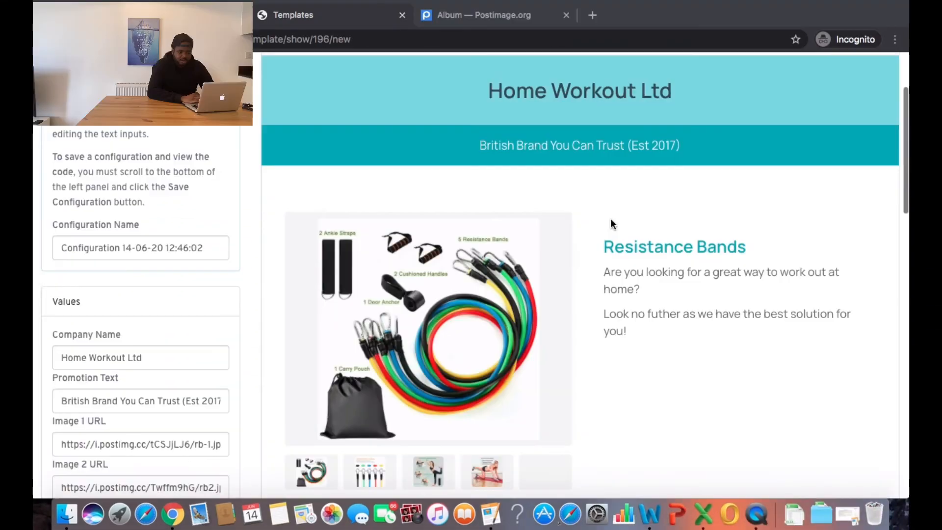
scroll(611, 219, "down", 3)
scroll(610, 219, "down", 6)
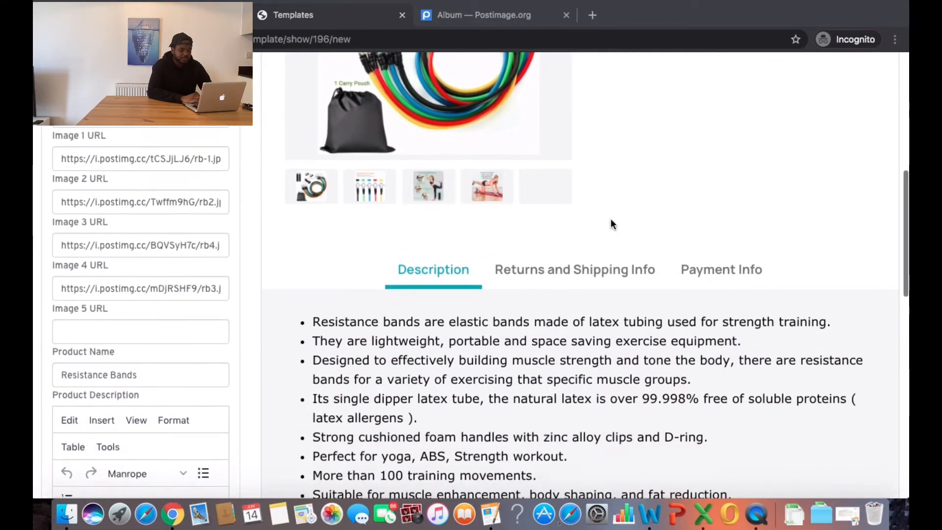
scroll(610, 219, "up", 8)
scroll(610, 219, "down", 12)
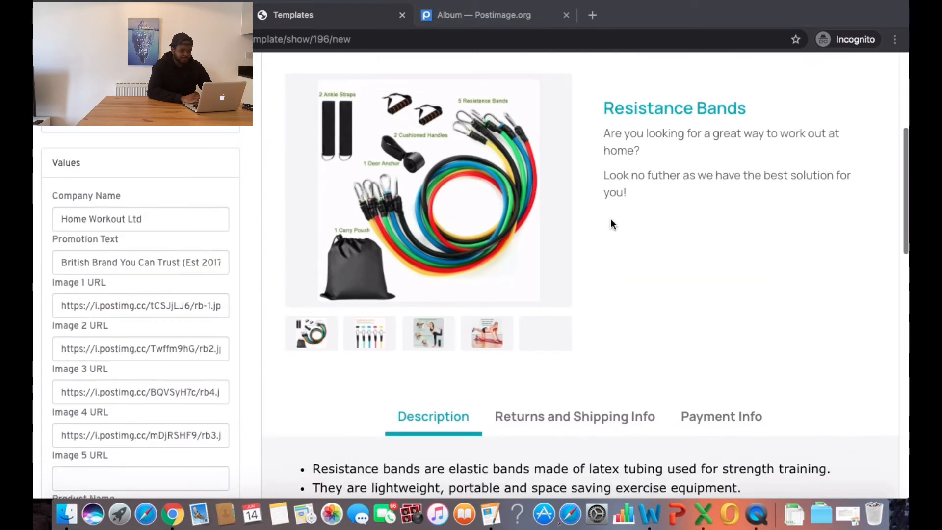
scroll(611, 222, "down", 5)
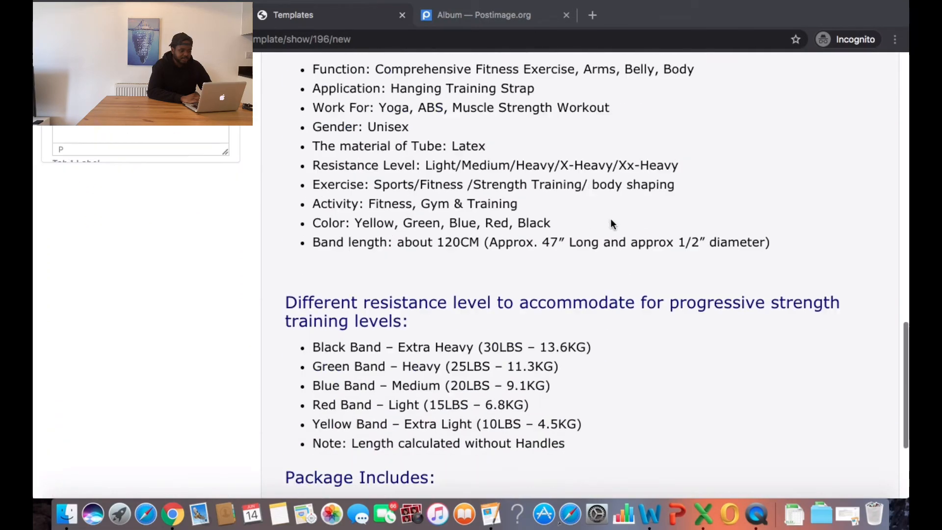
scroll(611, 222, "up", 15)
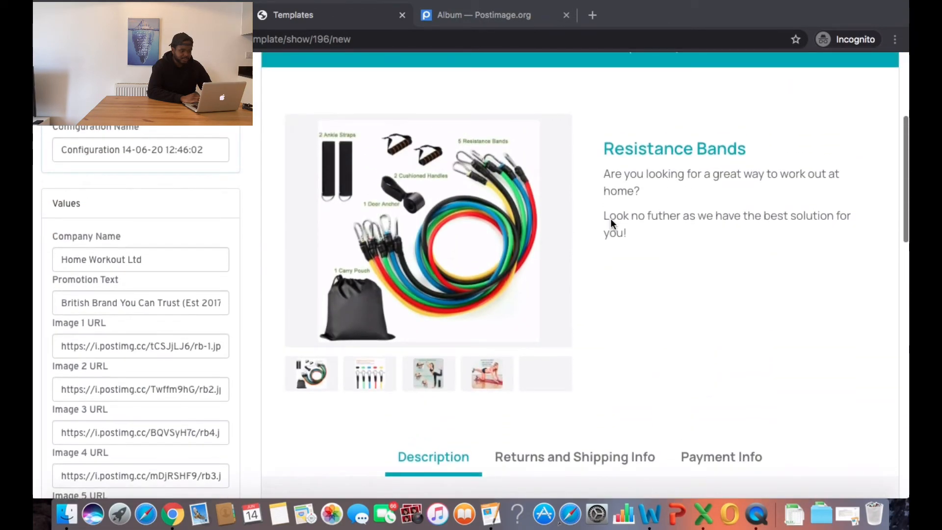
Step: Save the template configuration, then select and copy all of its generated HTML code
scroll(382, 276, "down", 5)
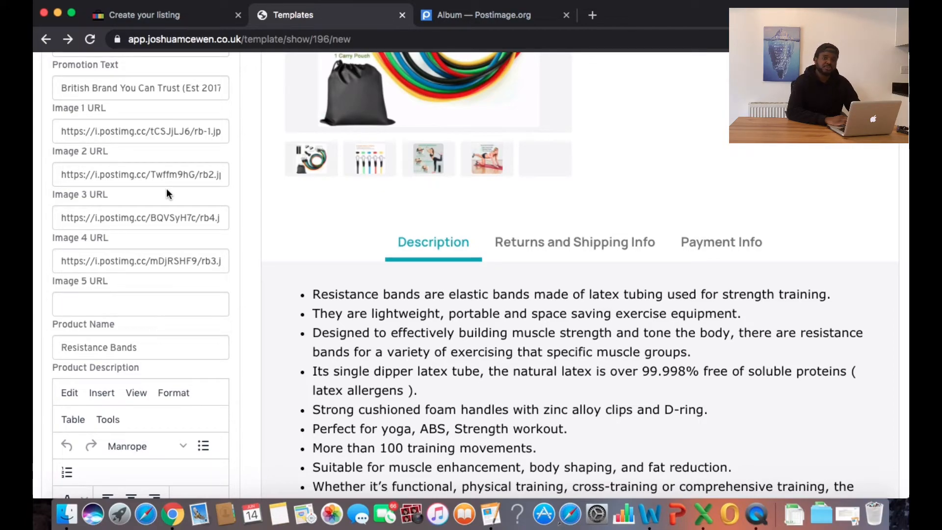
left_click(127, 260)
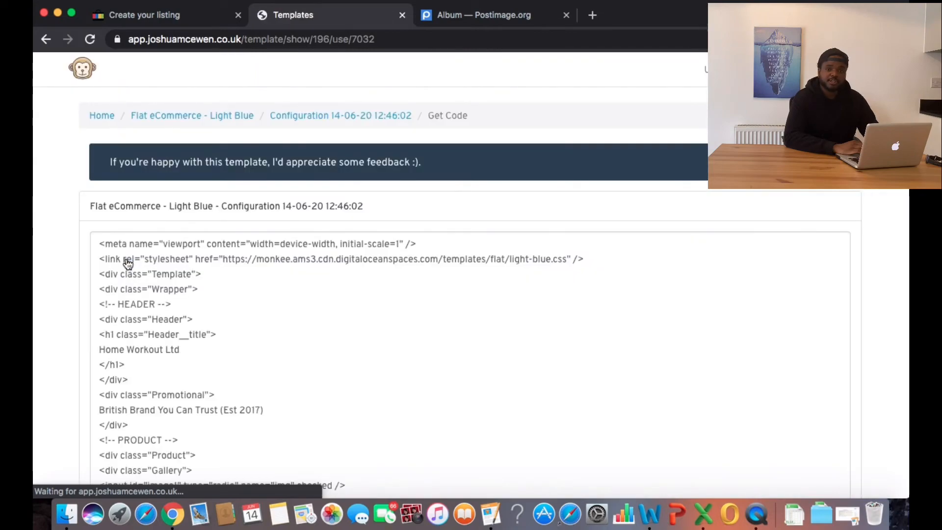
left_click(229, 368)
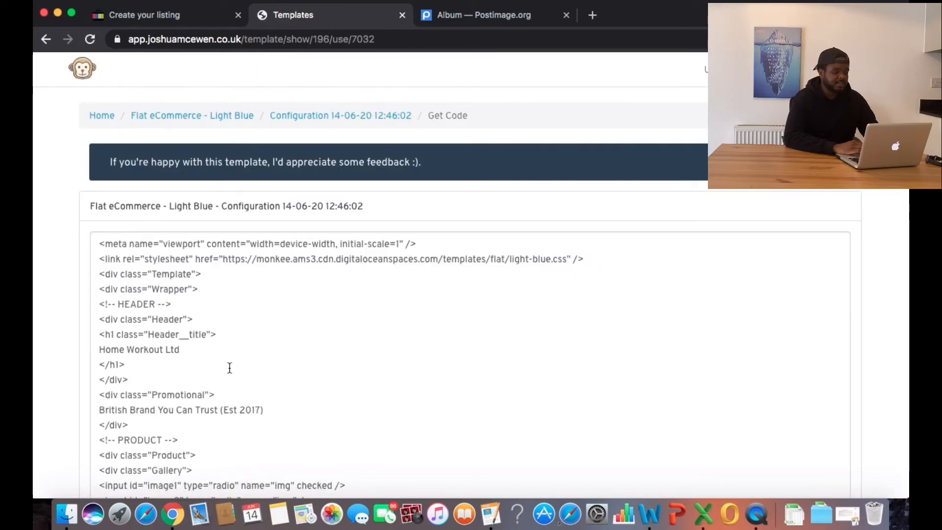
key("super+a")
scroll(265, 330, "down", 1)
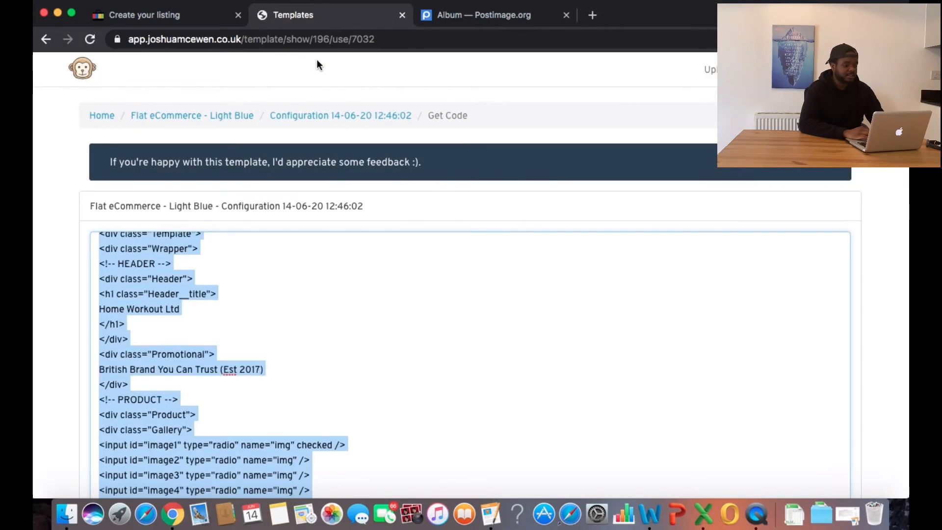
Step: Switch to the eBay listing form and paste the template code into the item description in HTML mode
left_click(187, 17)
scroll(156, 196, "up", 15)
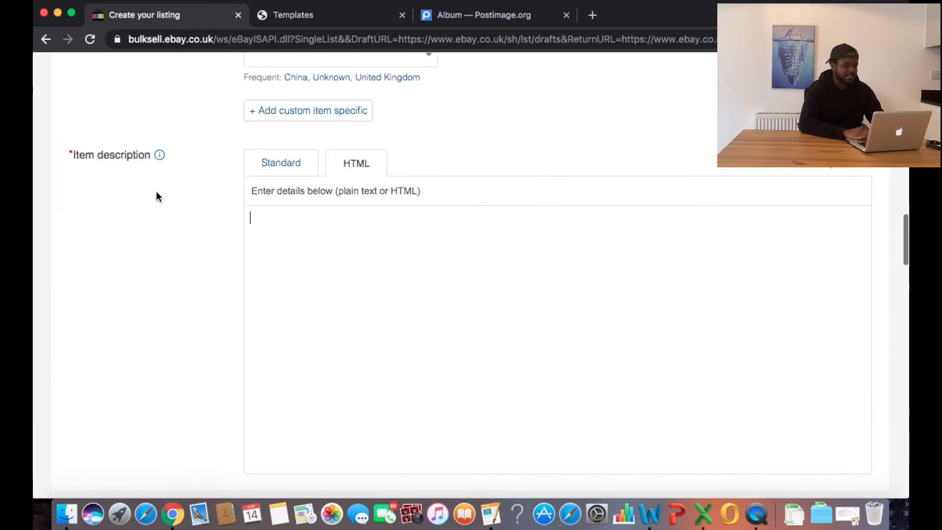
scroll(156, 196, "down", 5)
scroll(157, 197, "up", 9)
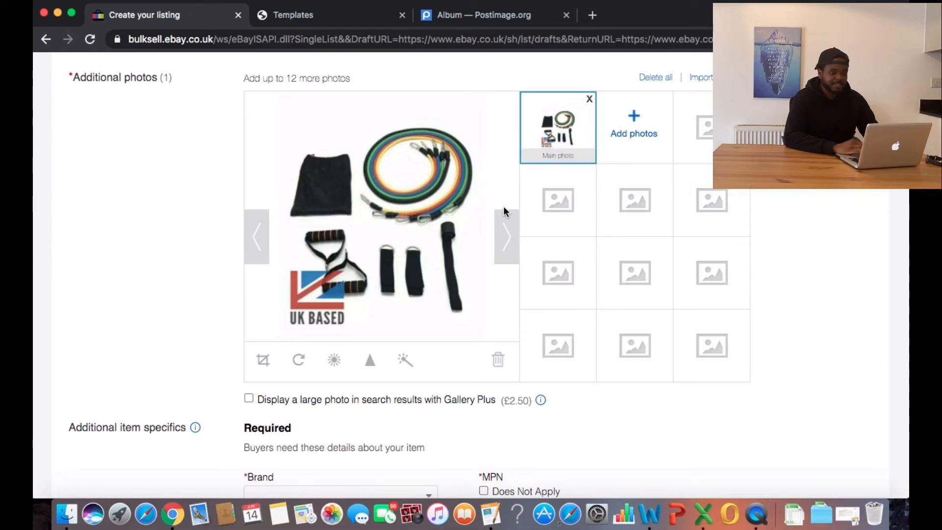
scroll(504, 206, "down", 15)
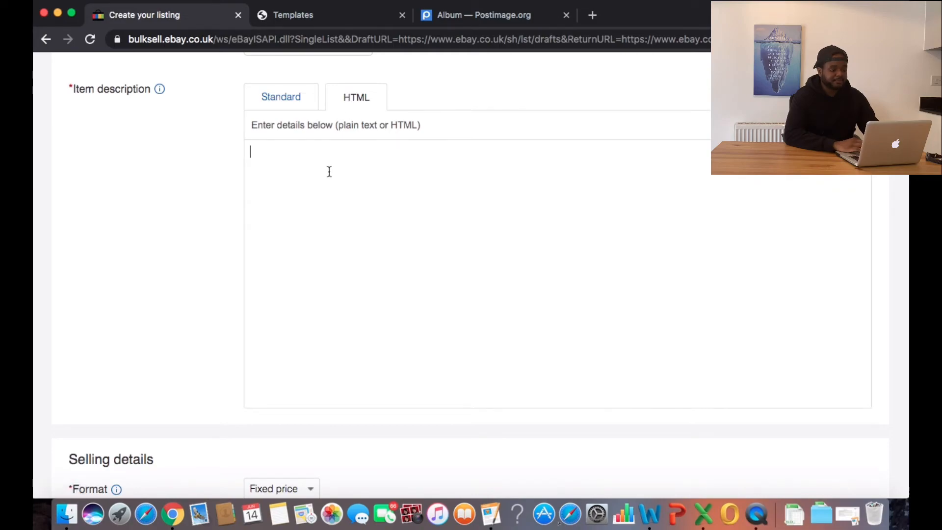
key("super+v")
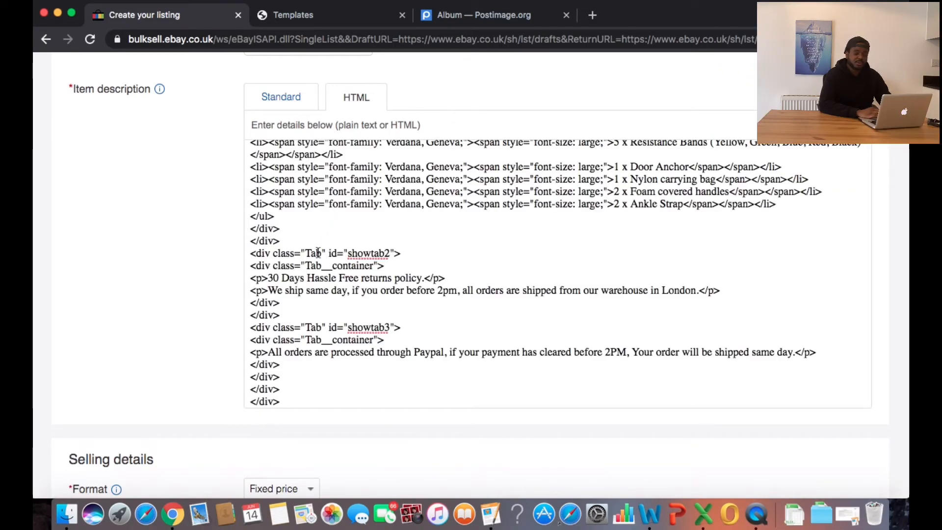
Step: Show the item description in Standard view and check the rendered header, images, tabs and description sections
left_click(290, 103)
scroll(430, 283, "down", 15)
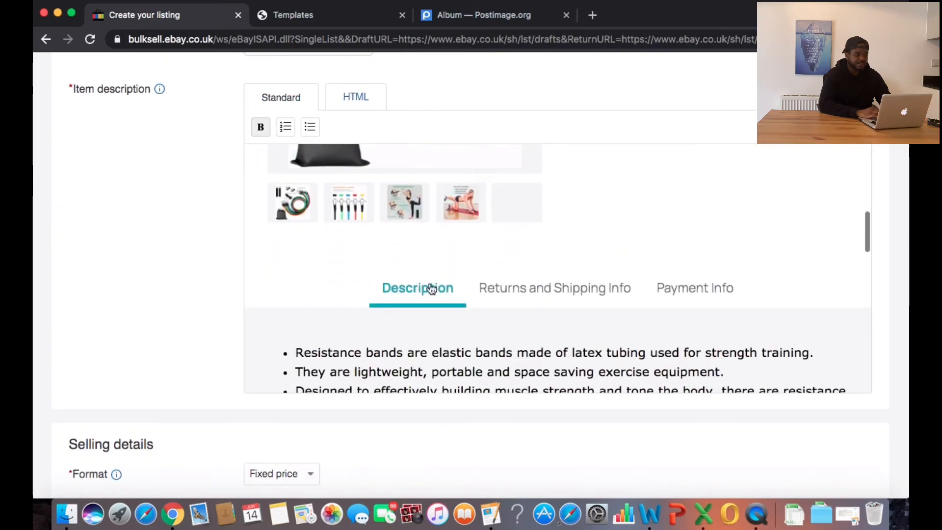
scroll(429, 283, "down", 15)
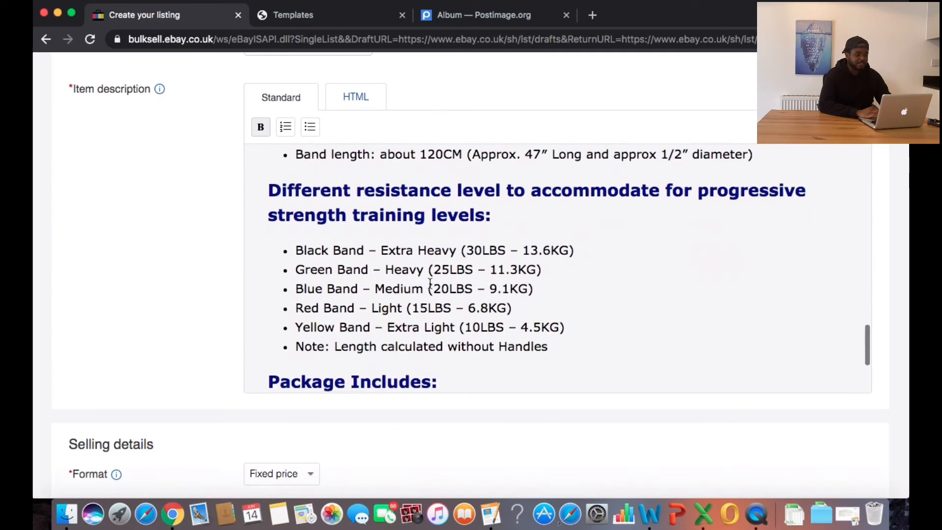
scroll(430, 293, "up", 20)
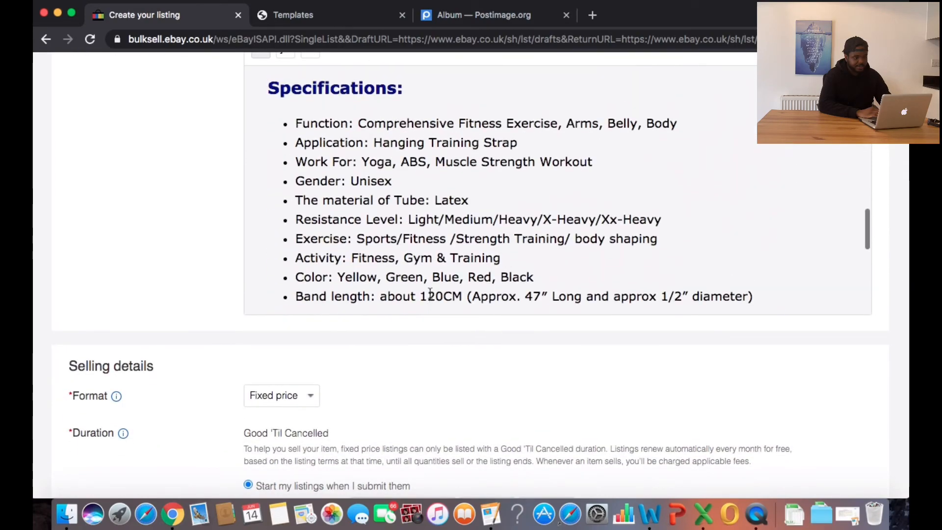
scroll(430, 293, "up", 5)
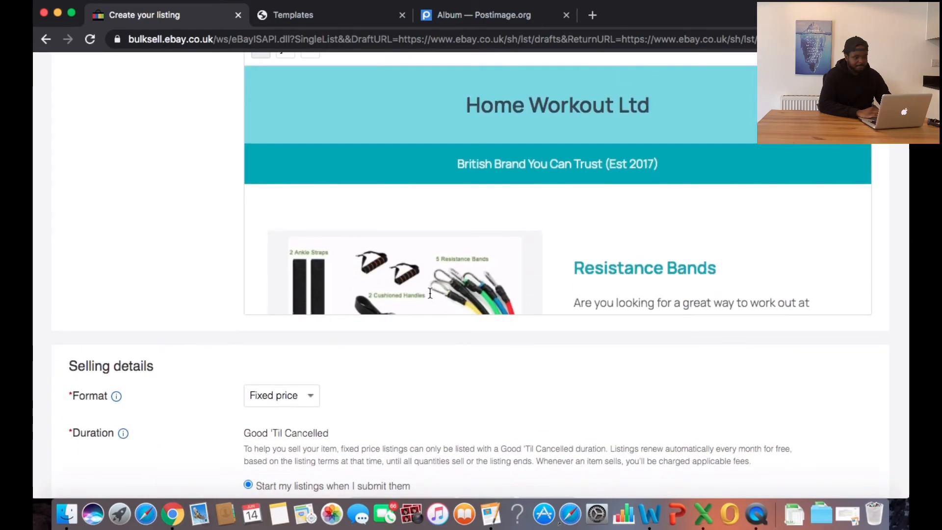
scroll(508, 172, "up", 3)
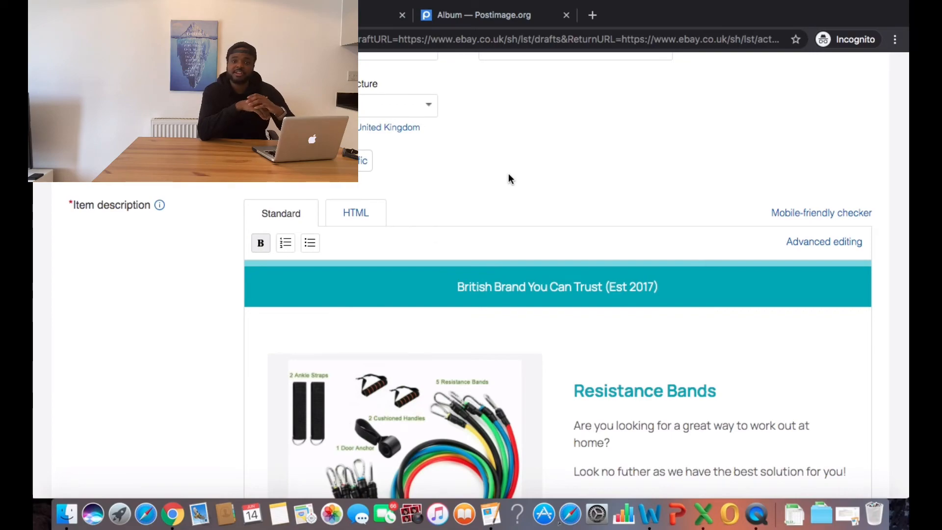